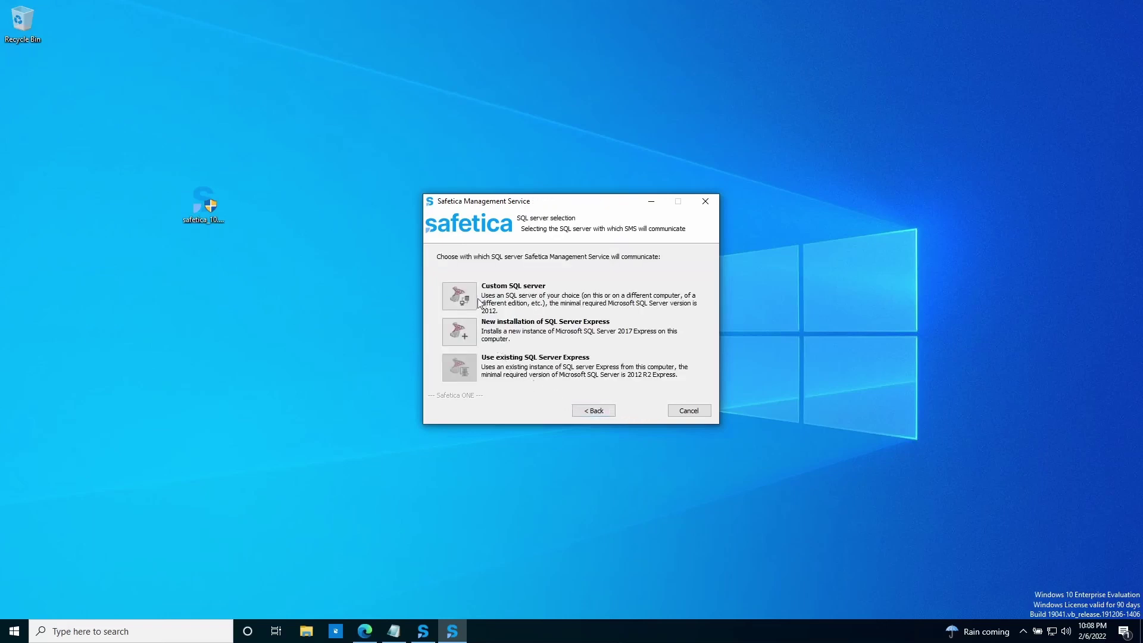
Install a new SQL Server 2017 Express instance with the default values, accepting its license terms.
left_click(464, 342)
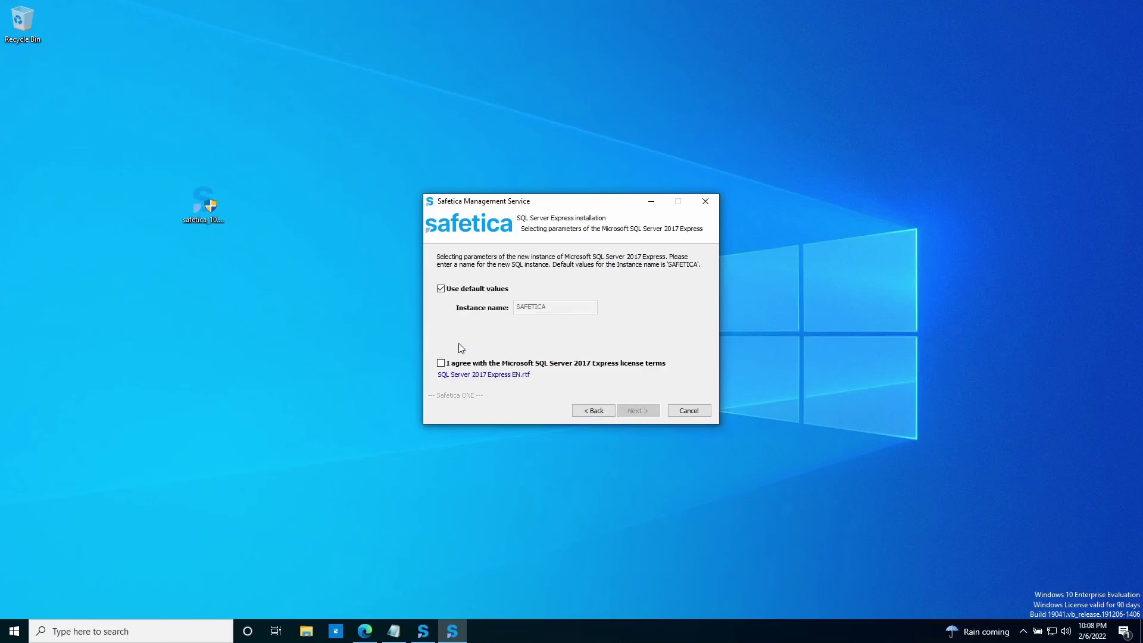
left_click(441, 364)
left_click(637, 411)
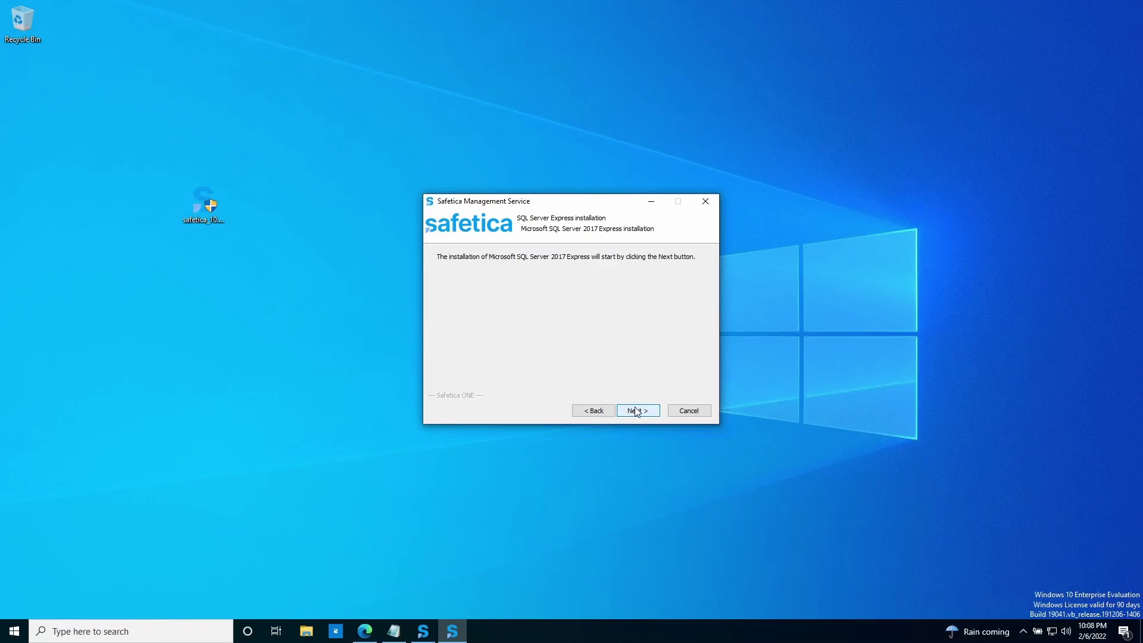
left_click(636, 410)
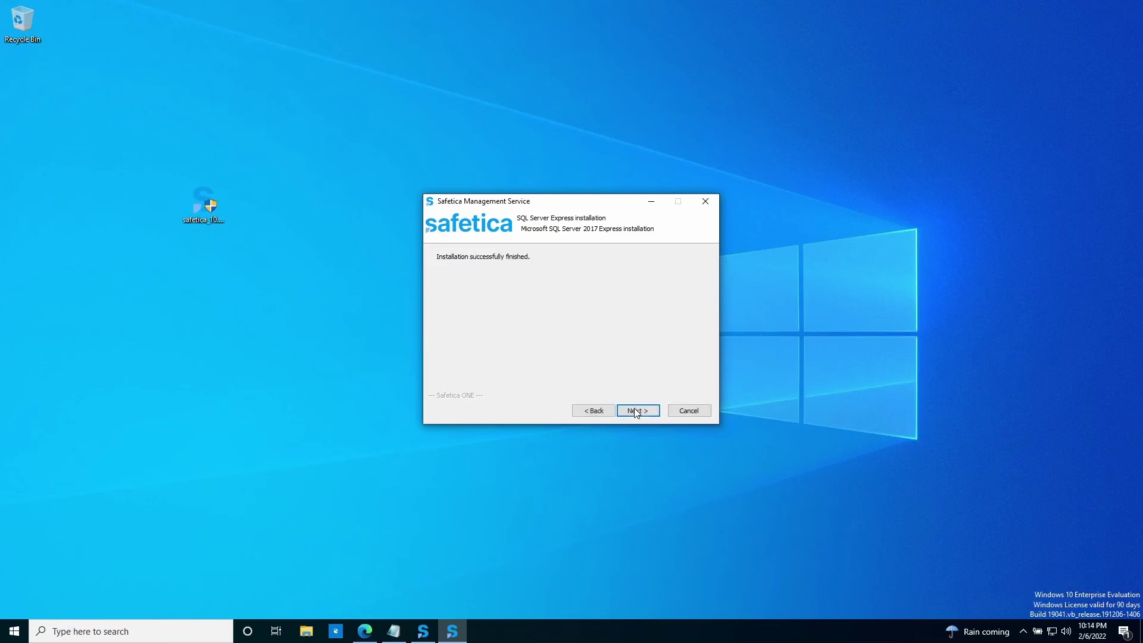
left_click(634, 409)
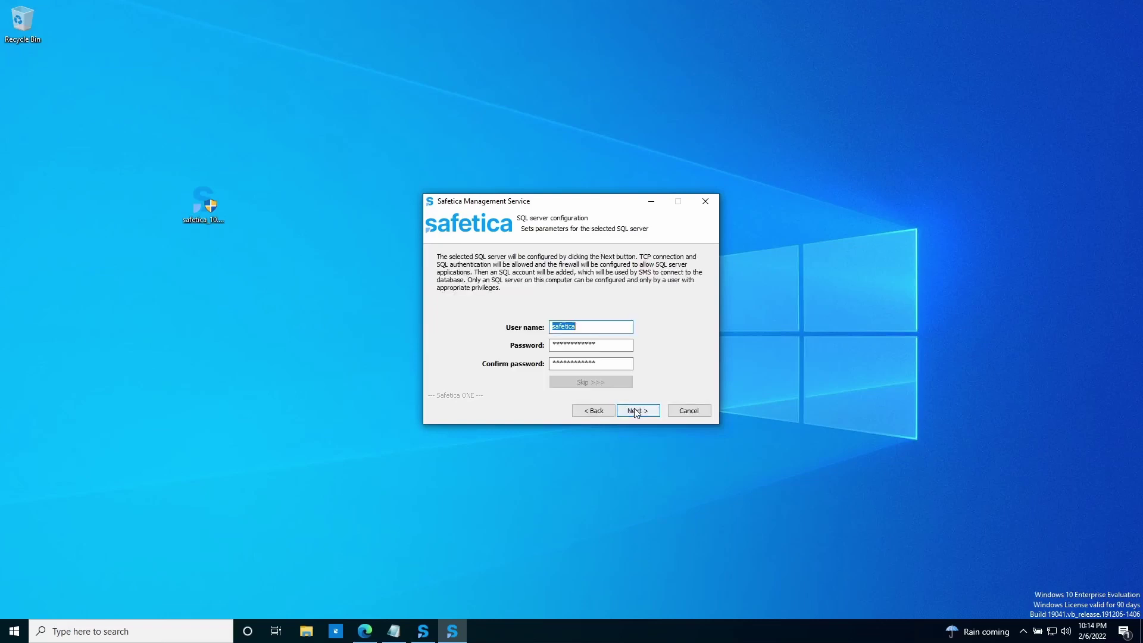
Set and confirm the password for the safetica SQL account and run the SQL server configuration.
key("Tab")
type("*****")
key("Tab")
type("*****")
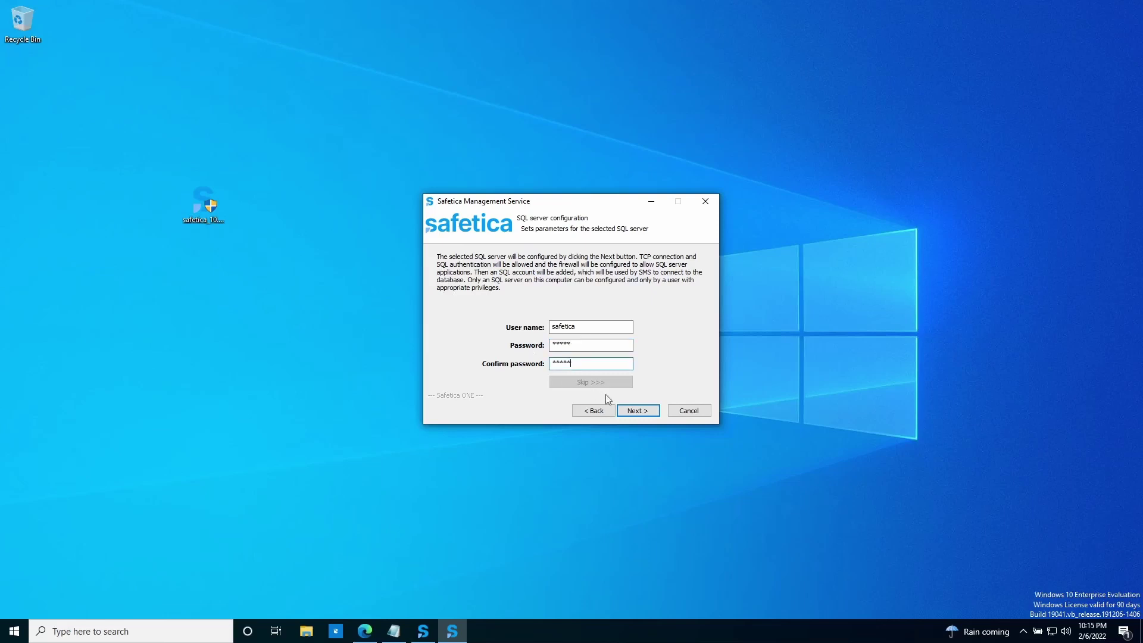
left_click(633, 408)
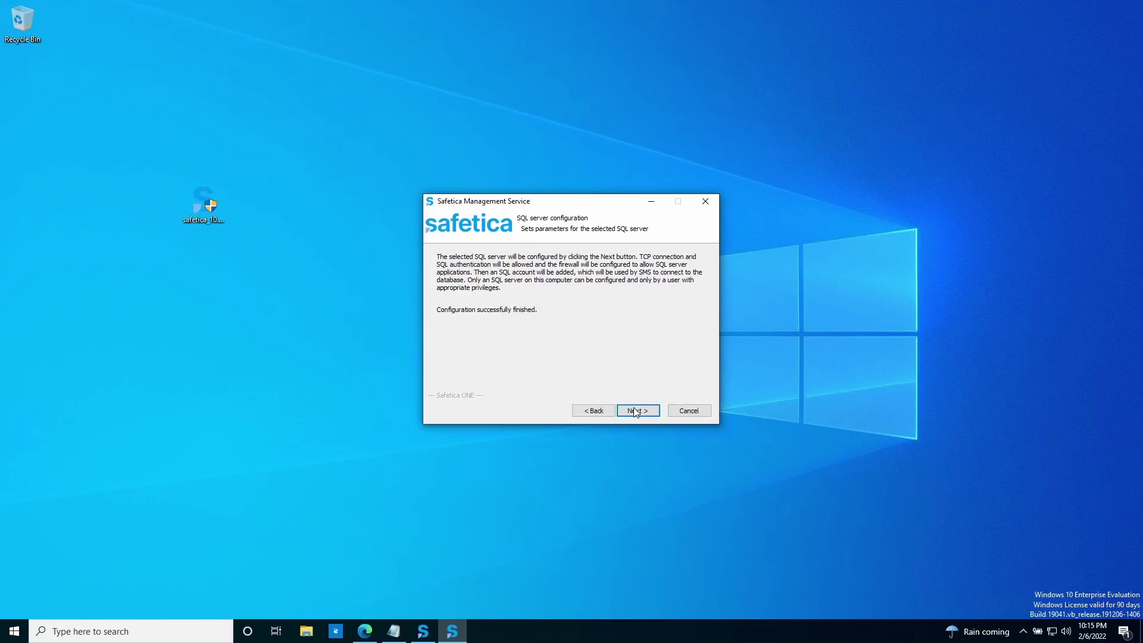
left_click(635, 411)
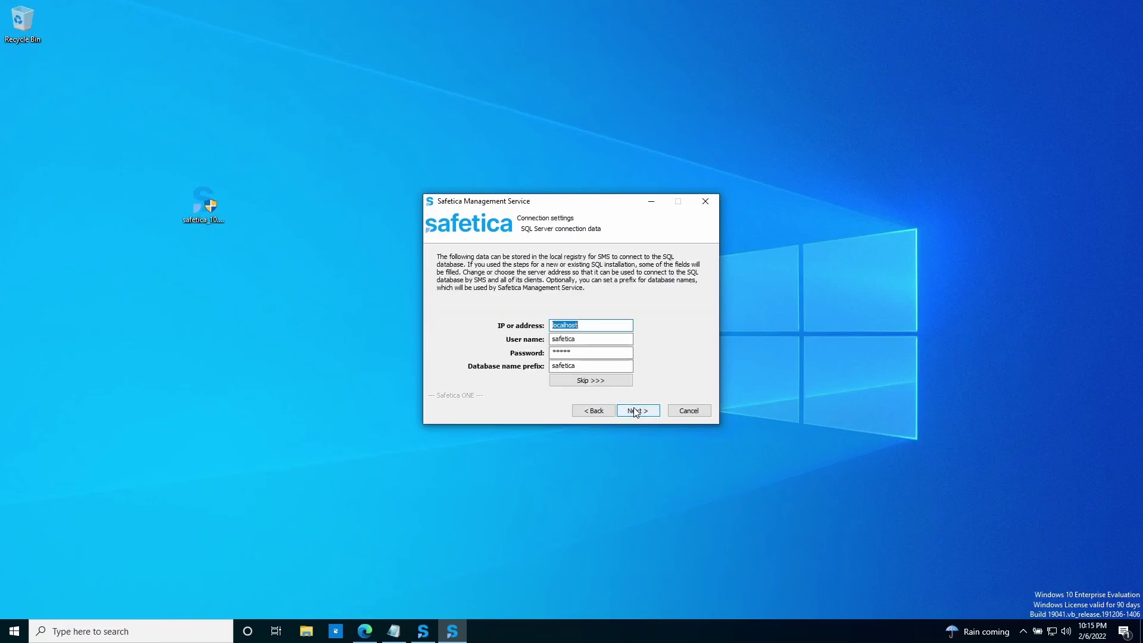
Enter the SQL connection password and install Safetica Management Service with automatic definition updates and statistics enabled.
left_click_drag(589, 352, 531, 351)
type("**")
left_click(637, 410)
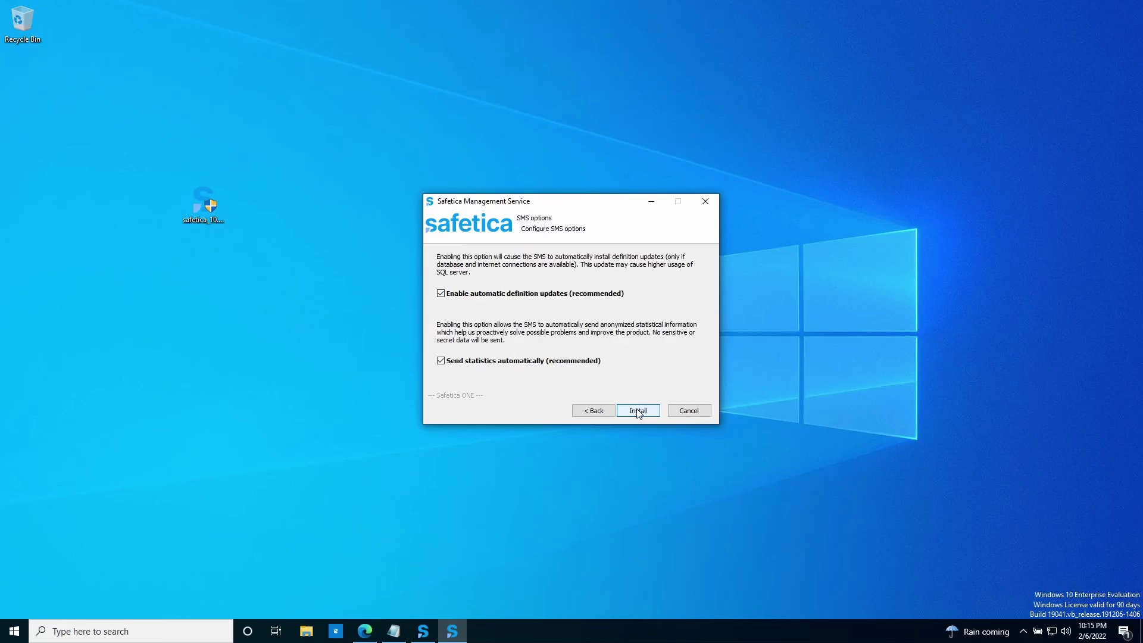
left_click(637, 410)
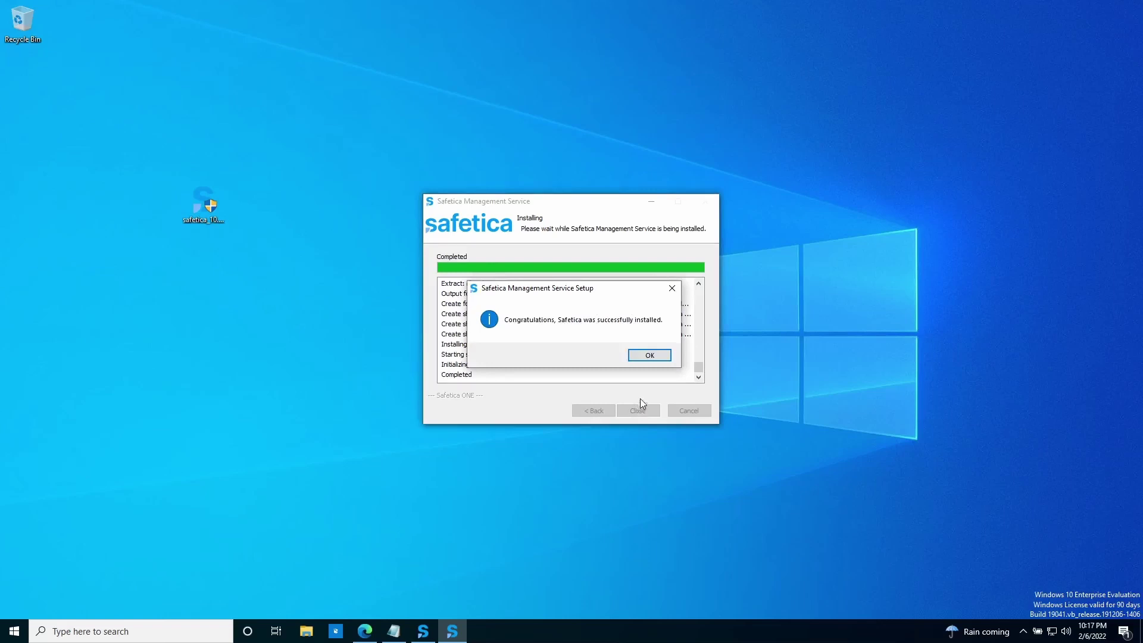
left_click(652, 357)
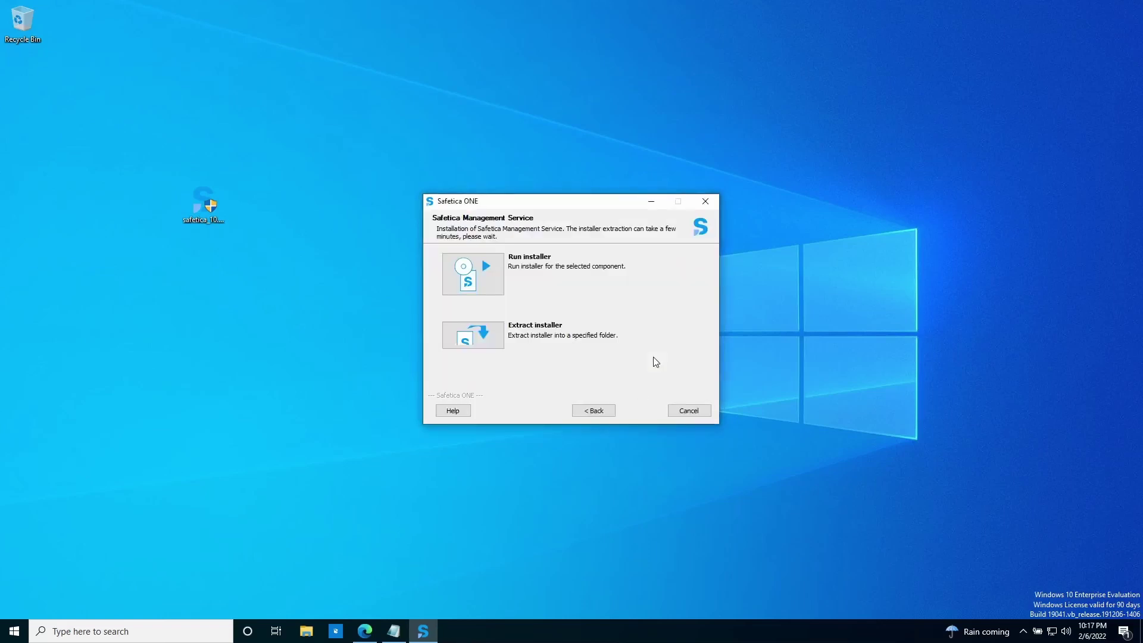
Install Safetica Management Console with the default folder, shortcuts and program settings, and close the help window it opens.
left_click(592, 411)
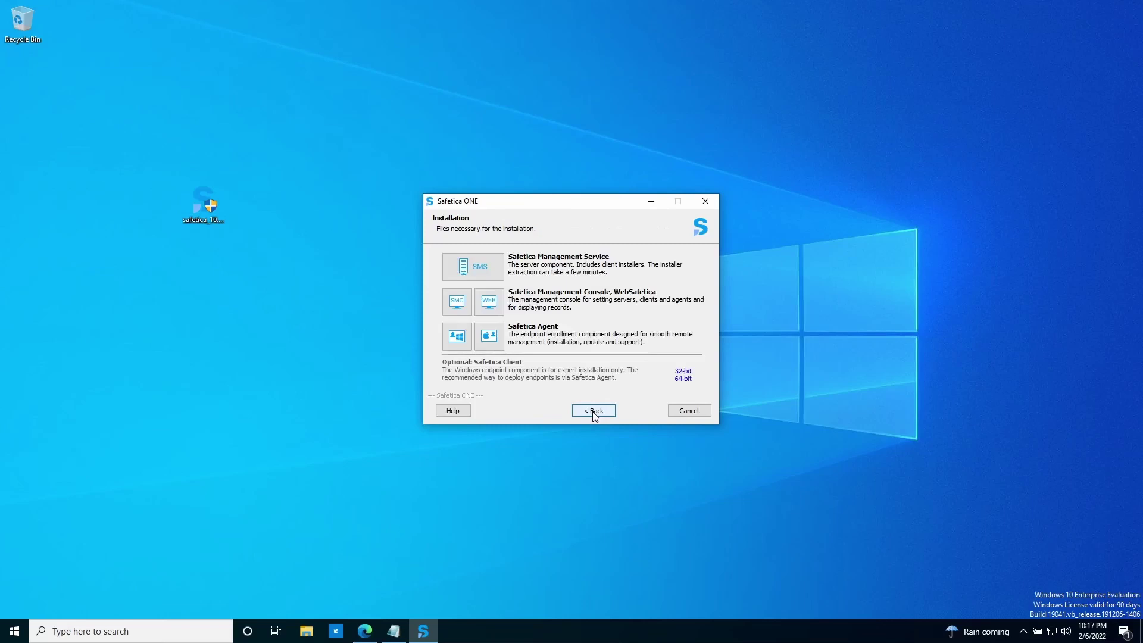
left_click(457, 303)
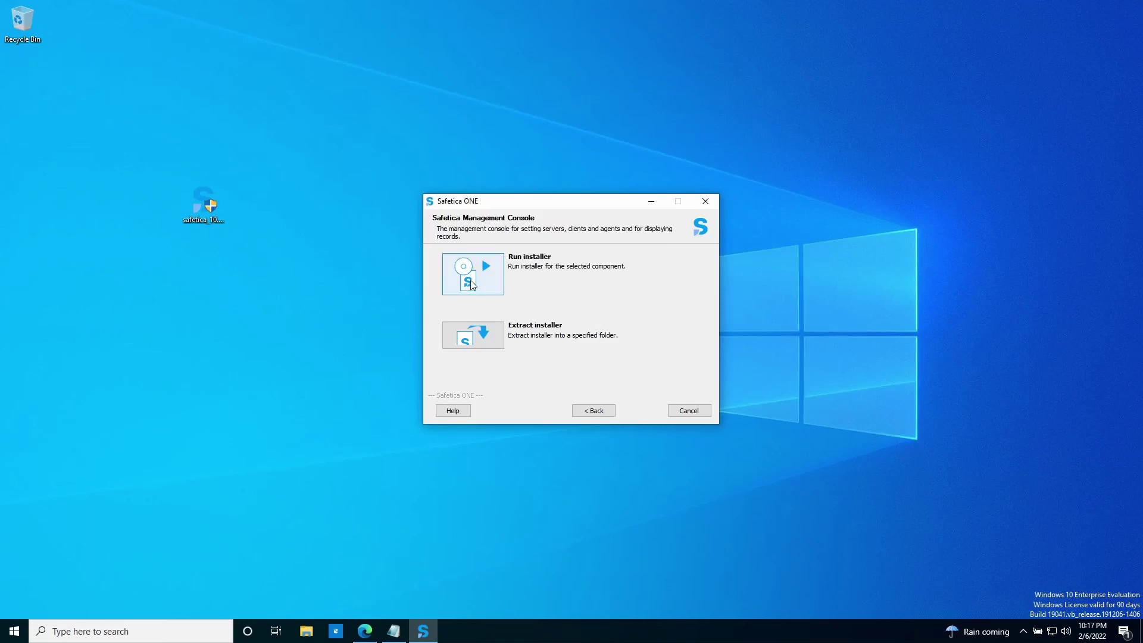
left_click(475, 275)
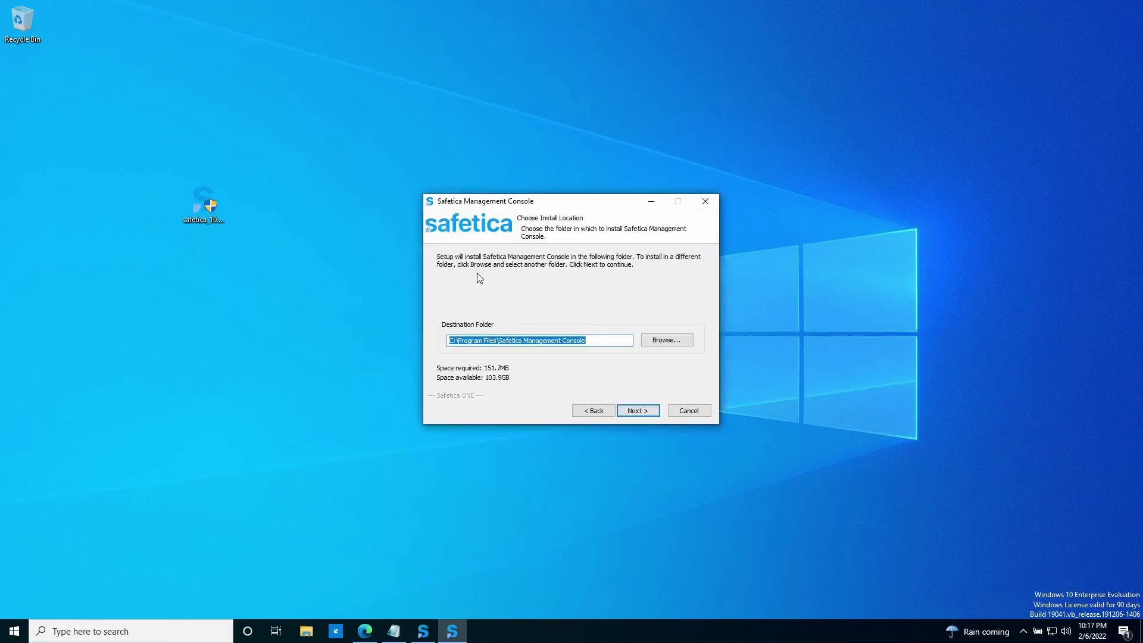
left_click(632, 411)
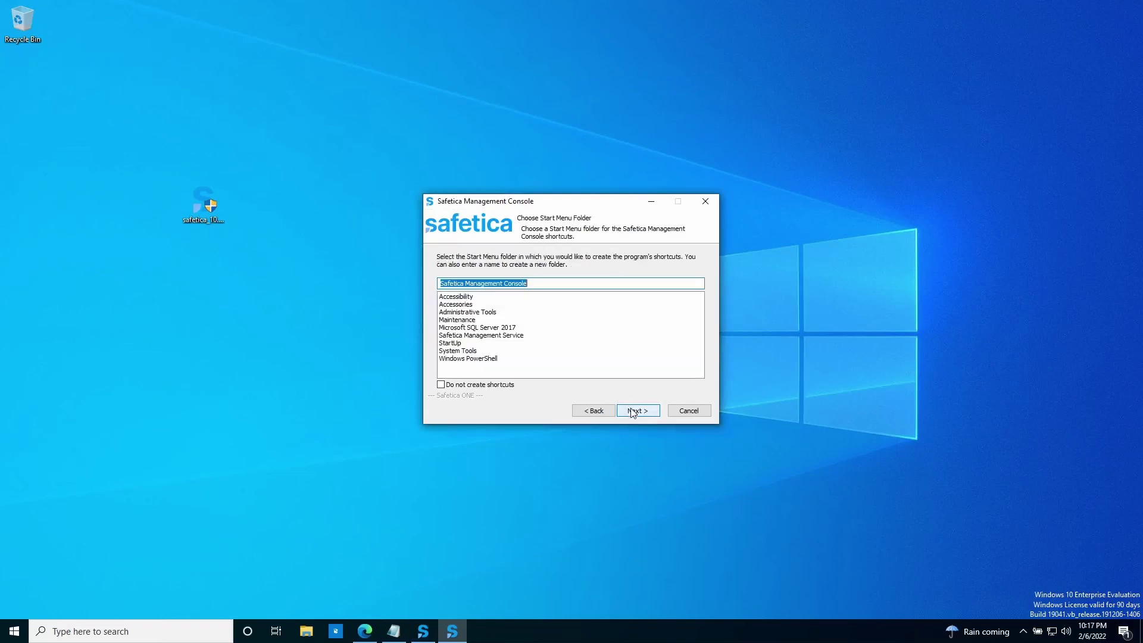
left_click(632, 411)
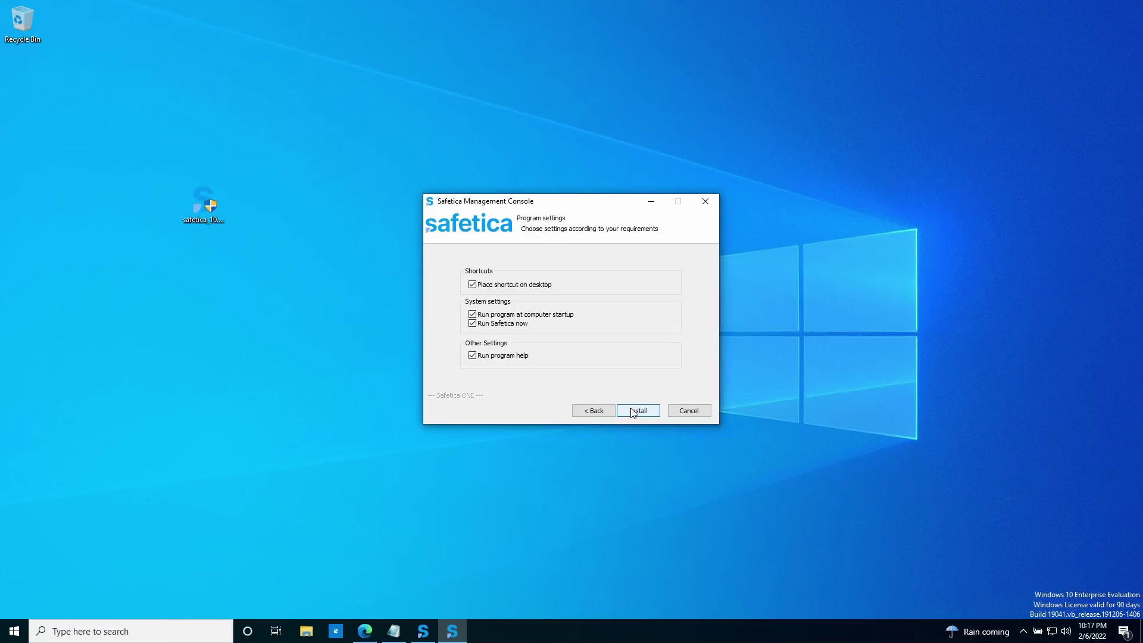
left_click(631, 410)
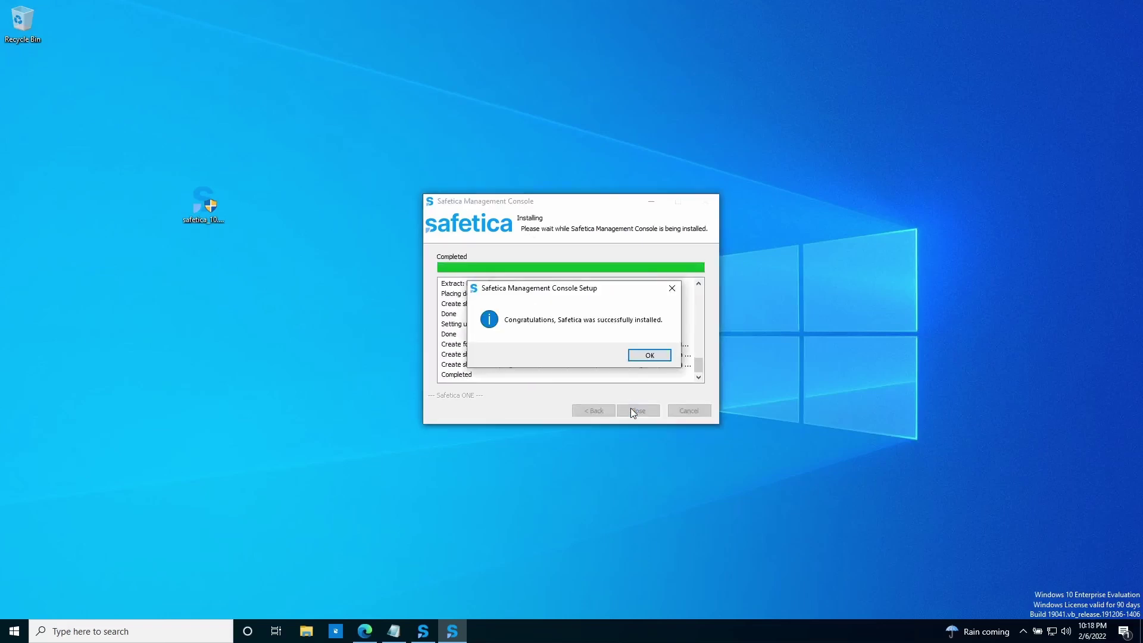
left_click(653, 355)
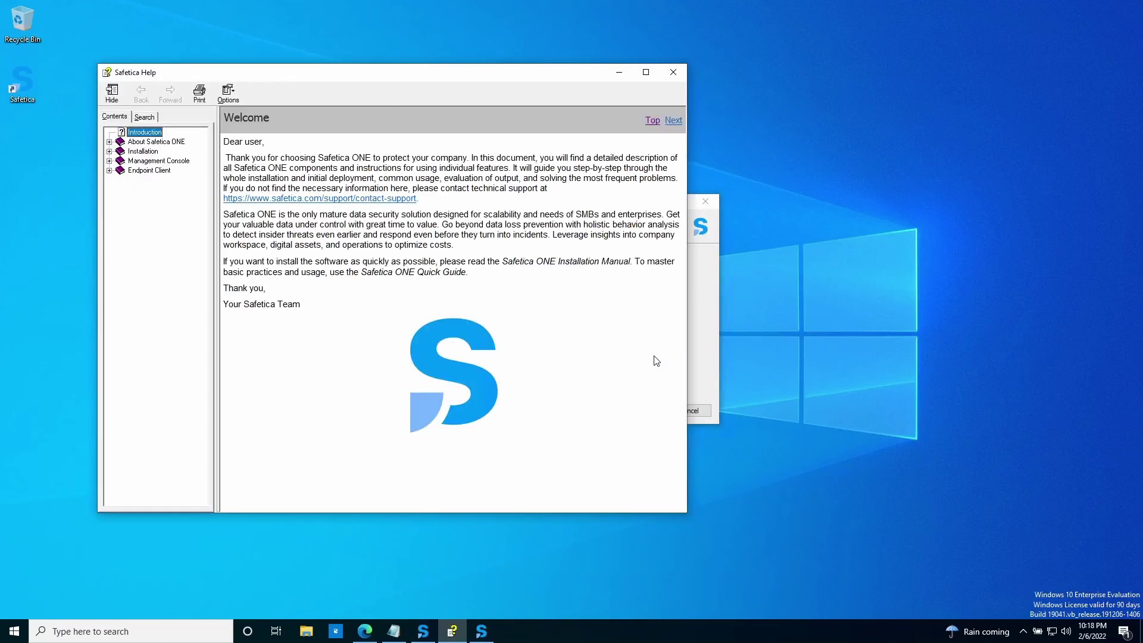
left_click(674, 73)
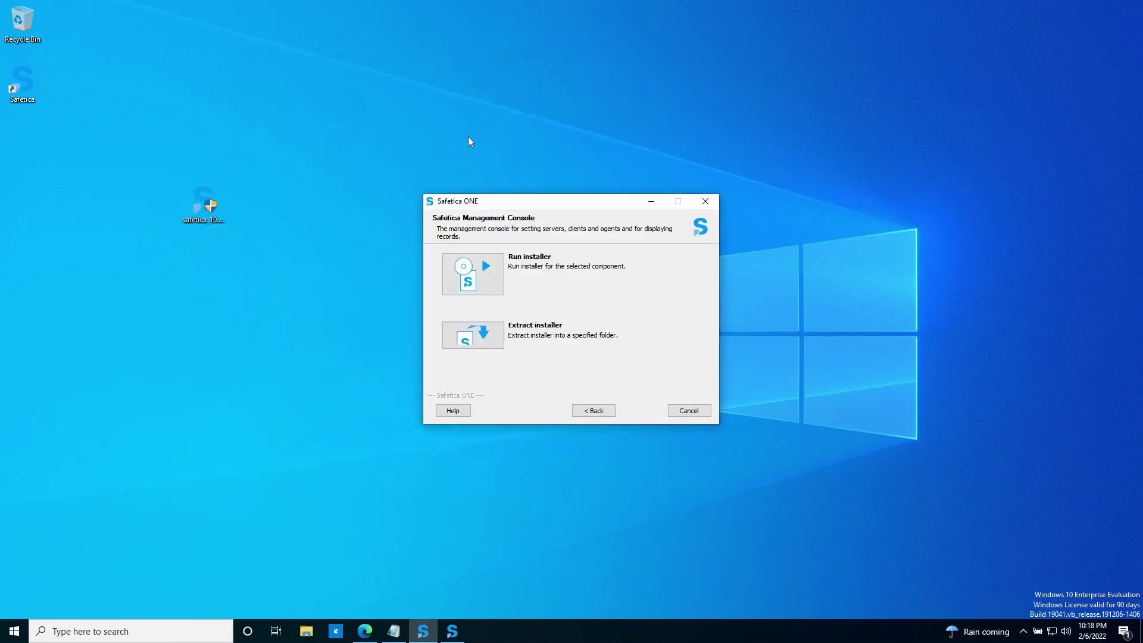
Launch the Safetica console, then run hostname in Command Prompt and copy the computer name.
left_click(26, 86)
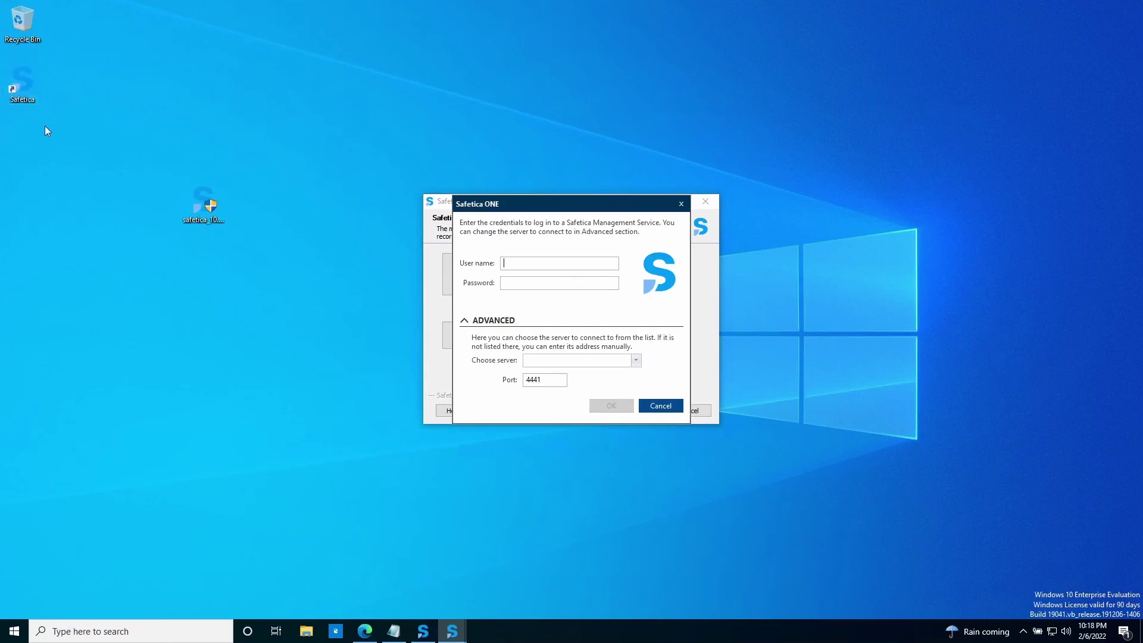
left_click(11, 635)
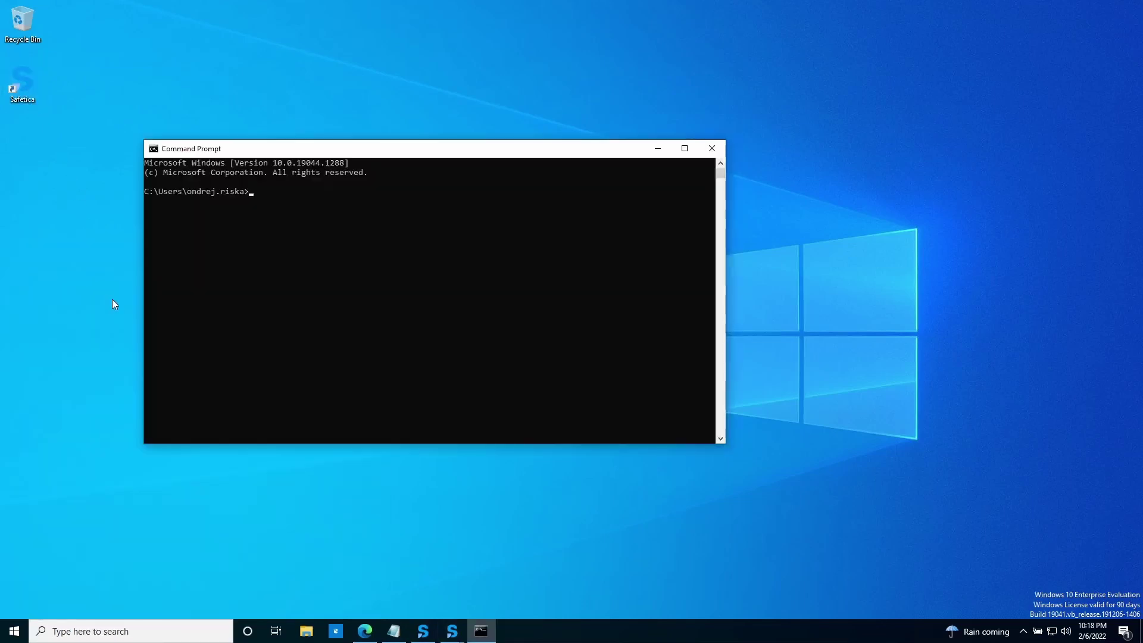
type("hostname")
key("Return")
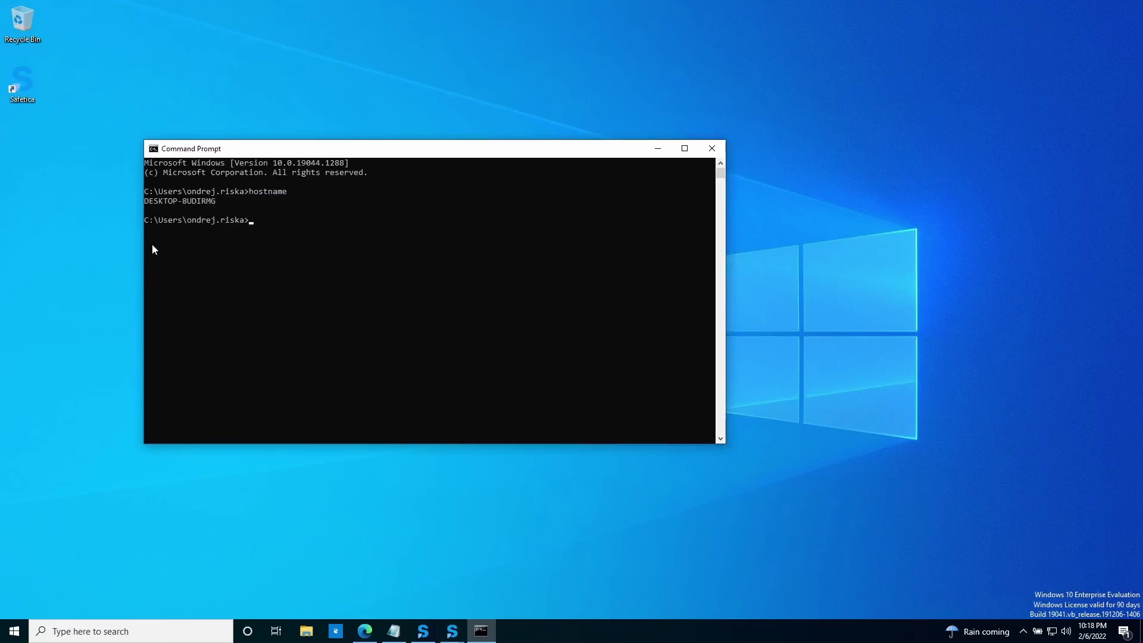
double_click(169, 202)
right_click(170, 202)
left_click(711, 148)
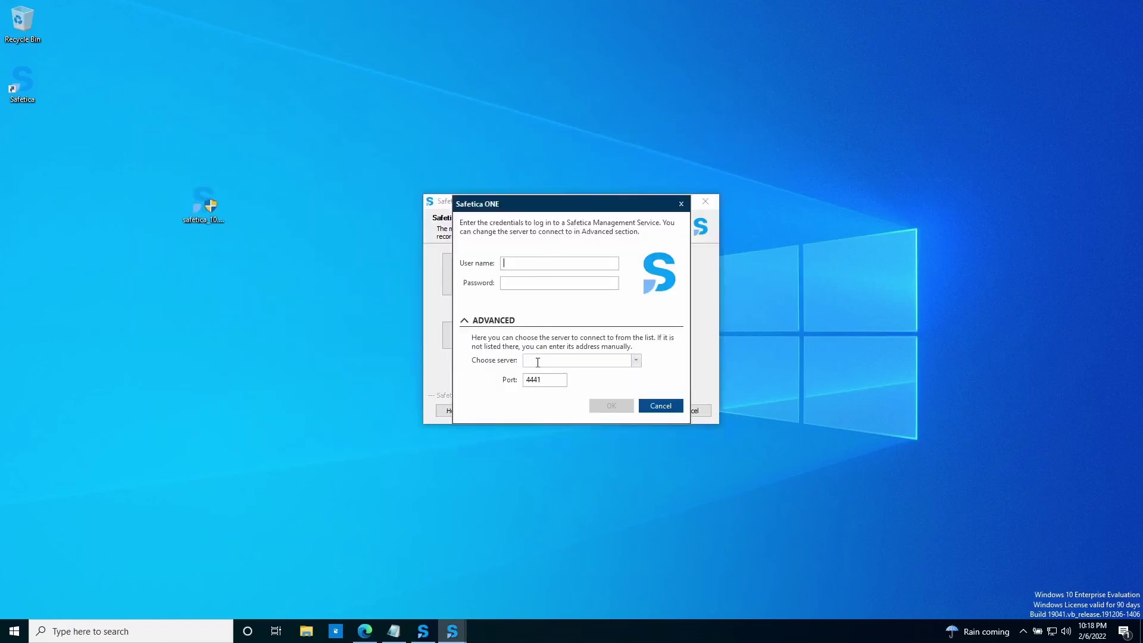
Log in to server DESKTOP-8UDIRMG as safetica with the account password, and skip the outgoing mail server setup.
type("DESKTOP-8UDIRMG")
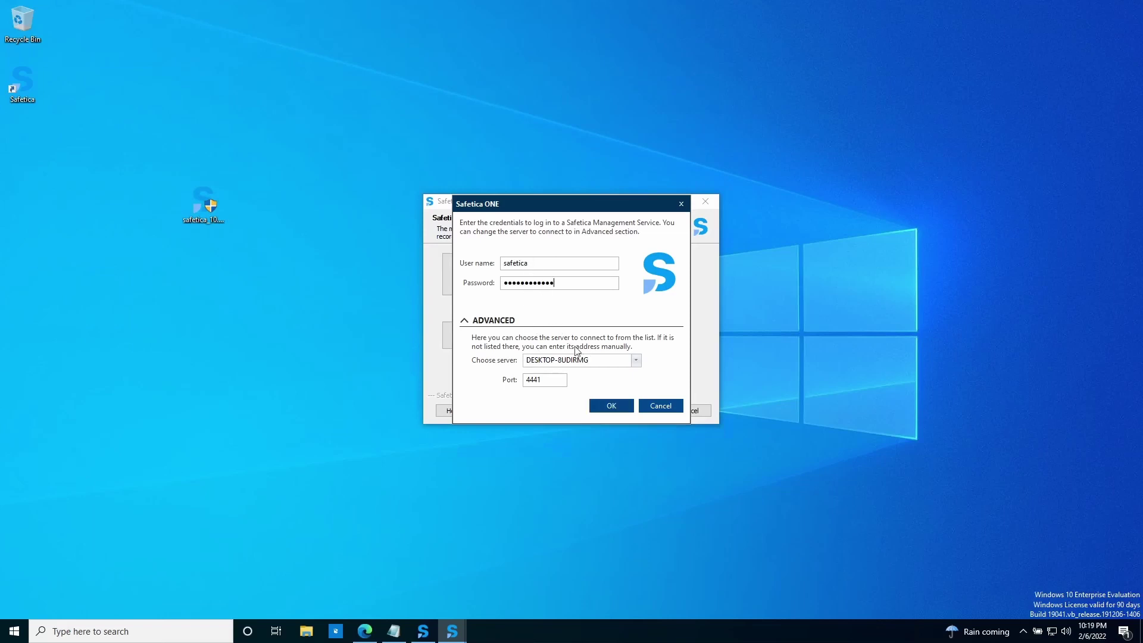
left_click(610, 406)
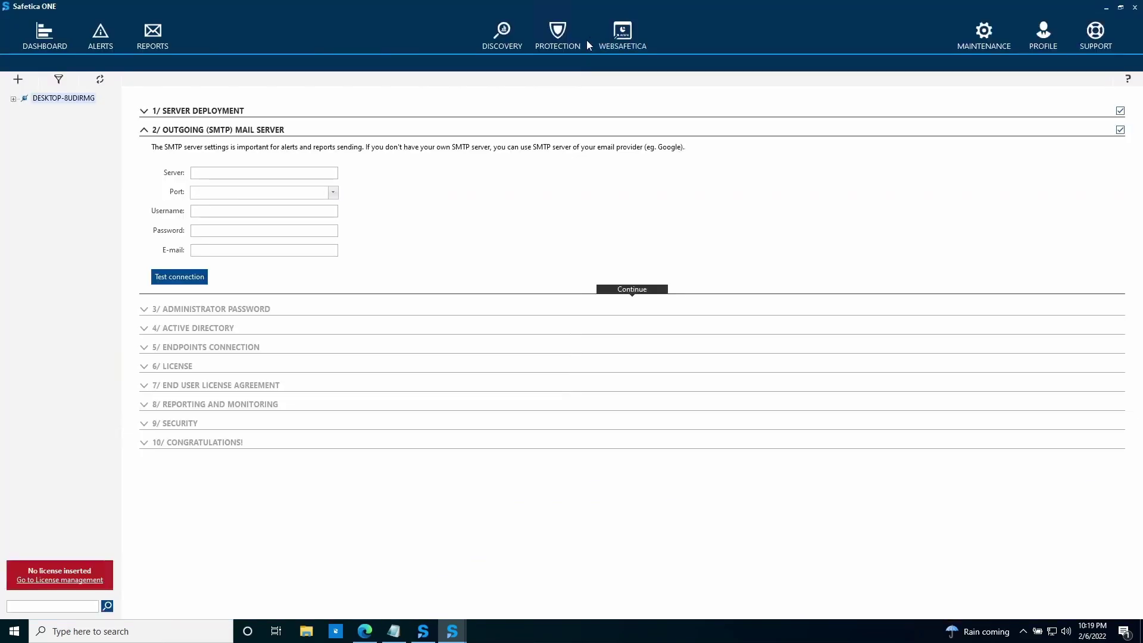
left_click(629, 290)
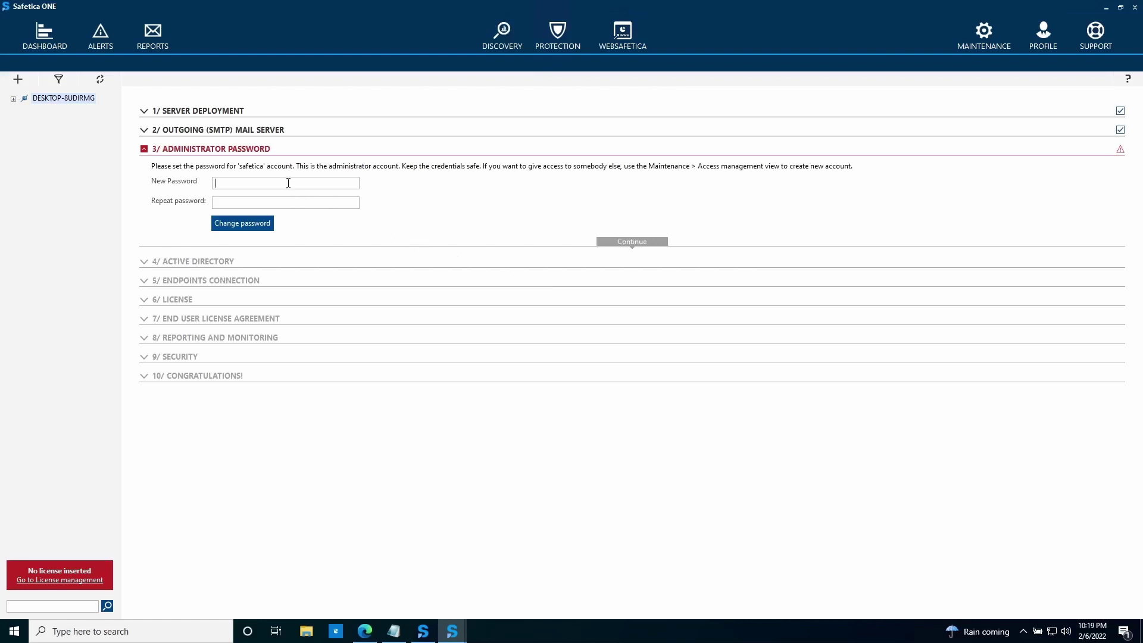
Set and repeat the new administrator password for the safetica account, and apply the change.
type("•••••••")
left_click(269, 227)
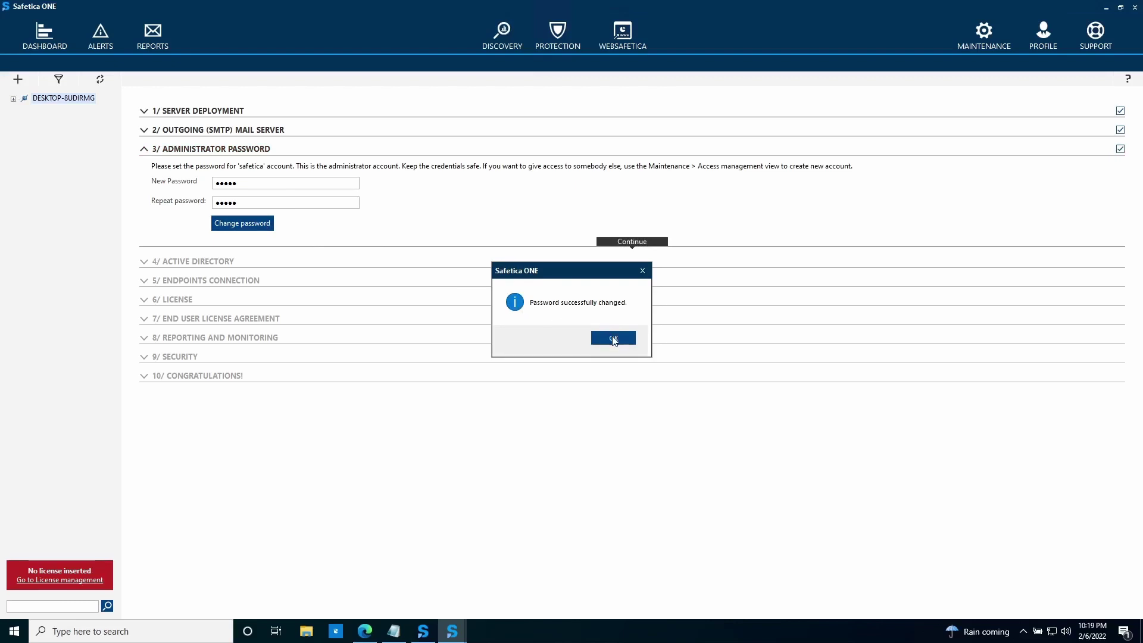
left_click(613, 338)
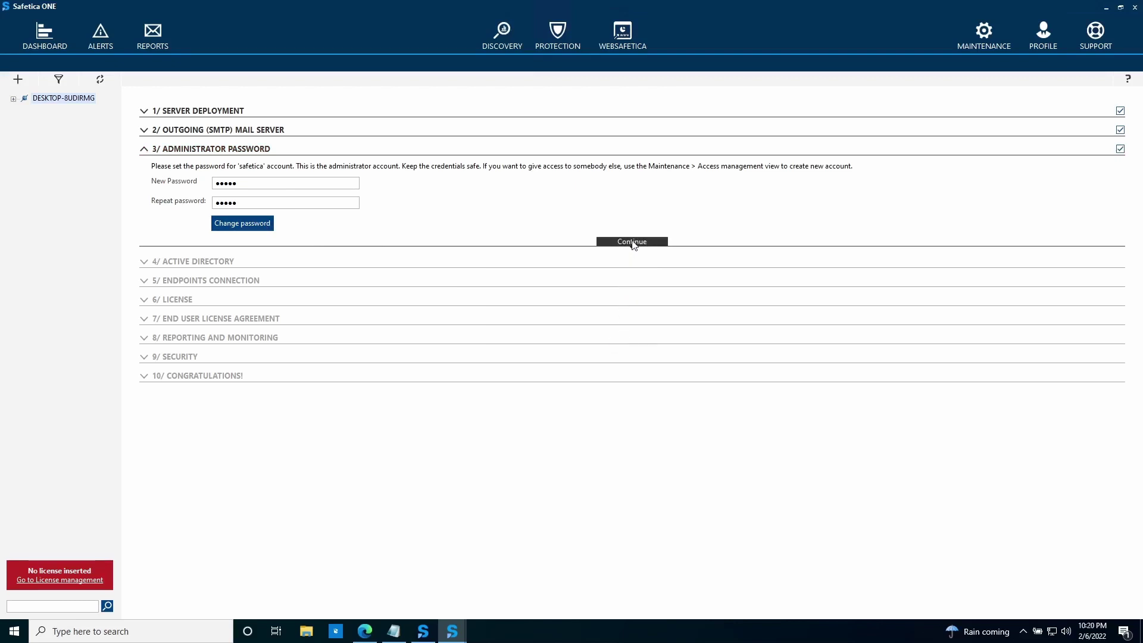
left_click(634, 241)
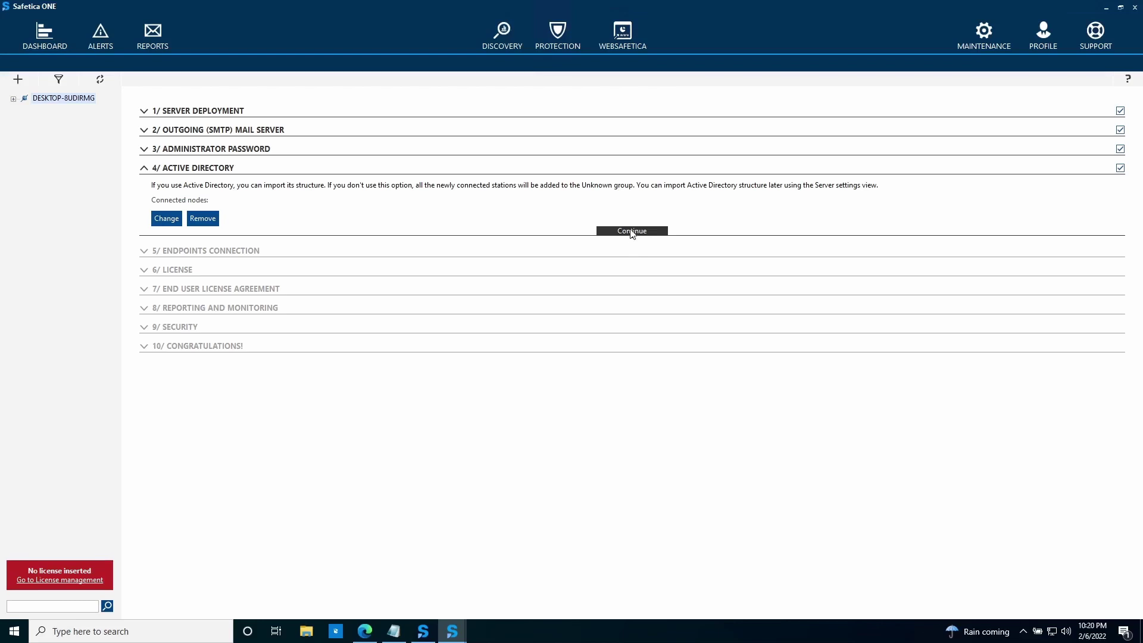
Skip the Active Directory import and save the Downloader Agent to the Desktop as the MSI file safetica_agent.
left_click(632, 233)
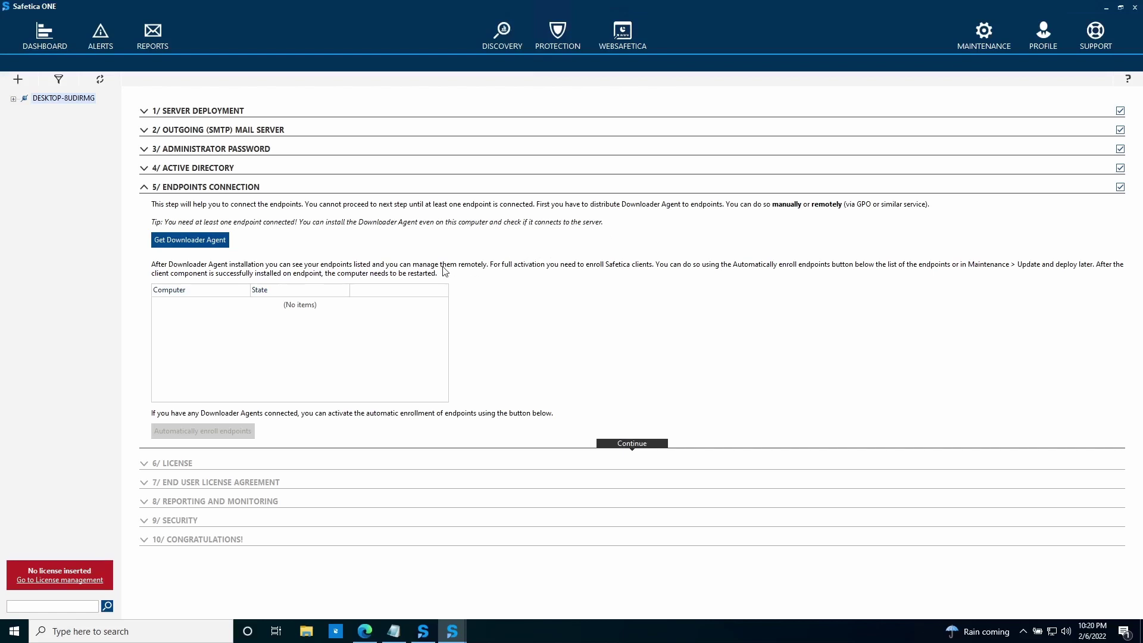
left_click(187, 243)
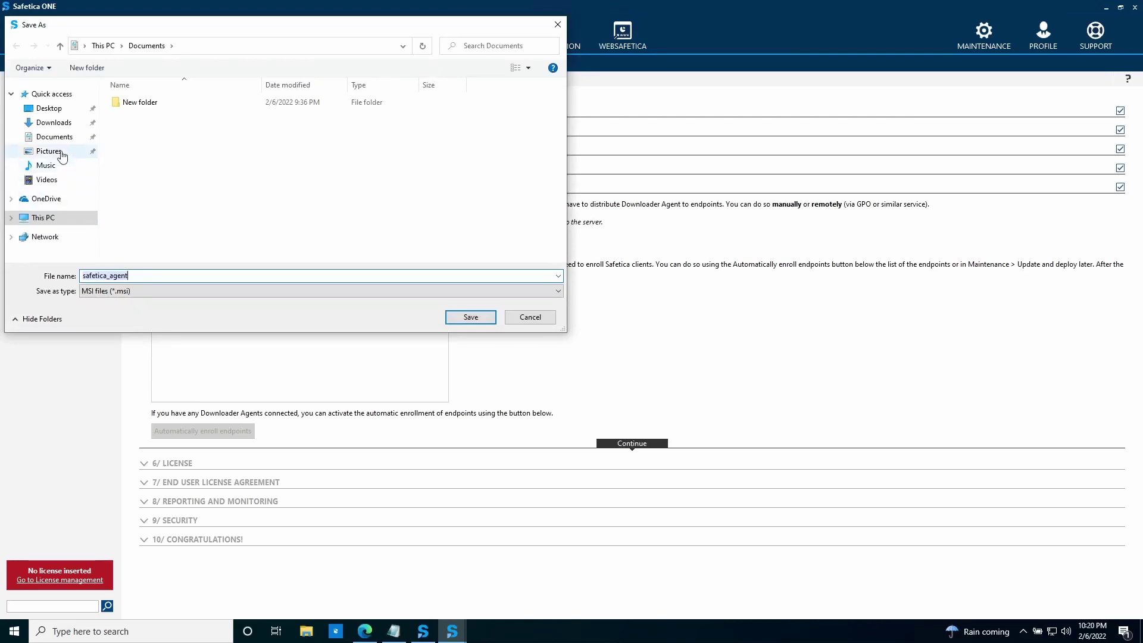
left_click(50, 109)
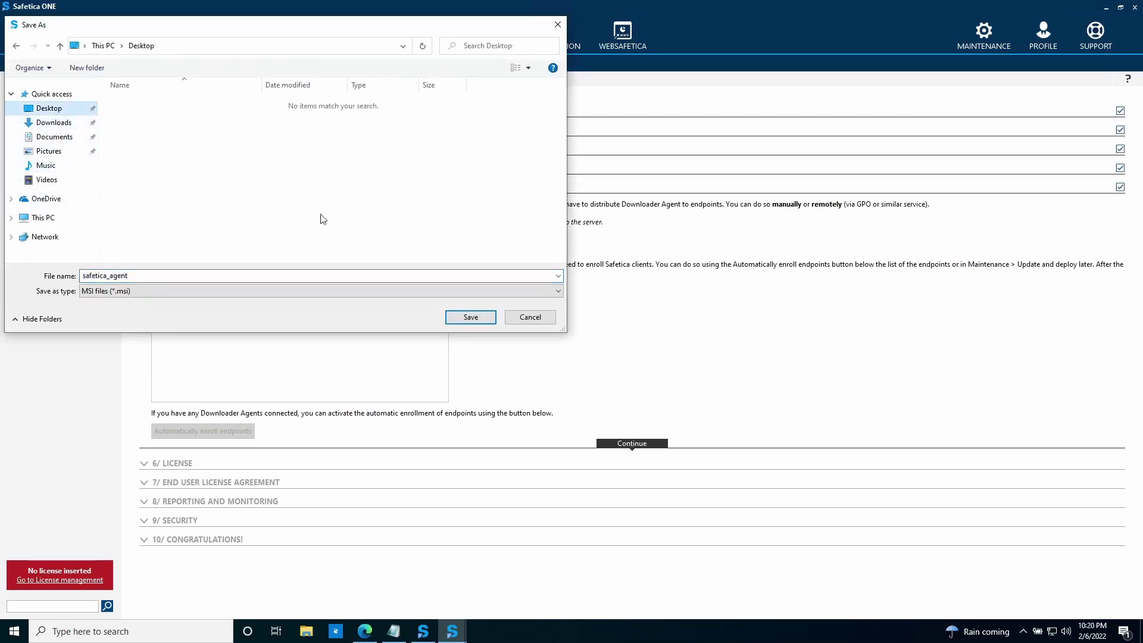
left_click(474, 318)
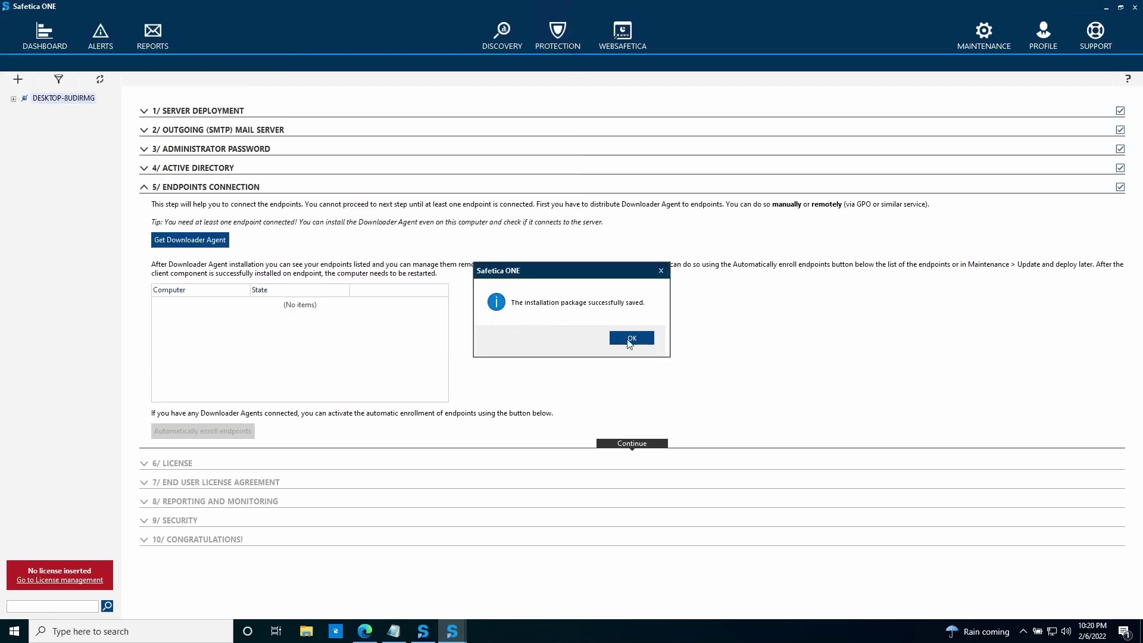
left_click(635, 342)
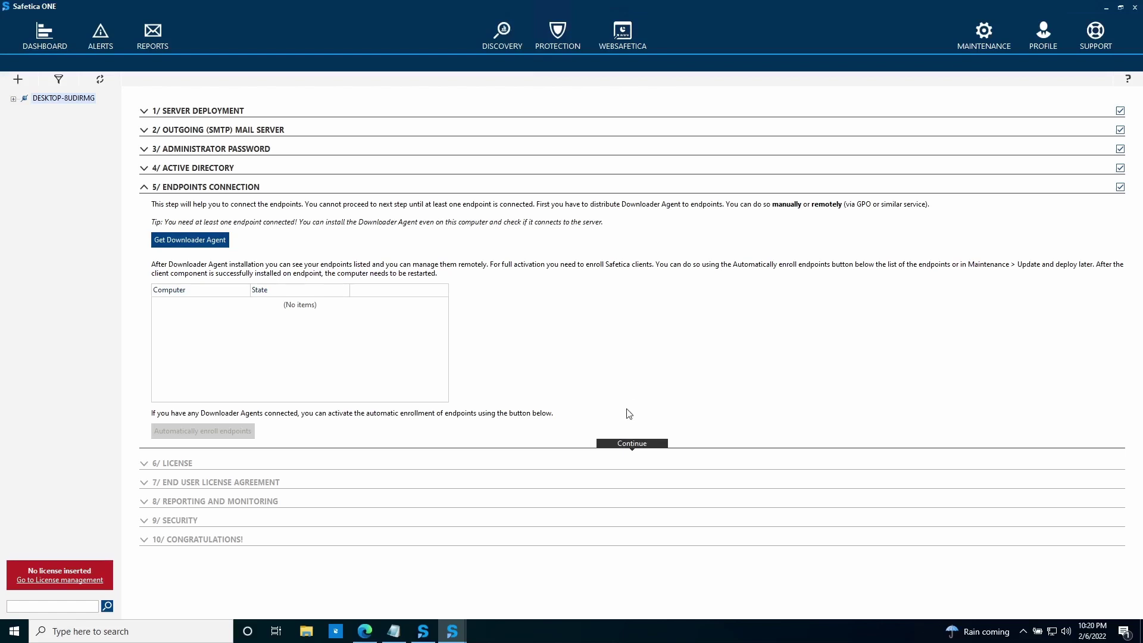
Finish the endpoints connection section, enter the license key or customer ID, and proceed to the end user license agreement.
left_click(630, 444)
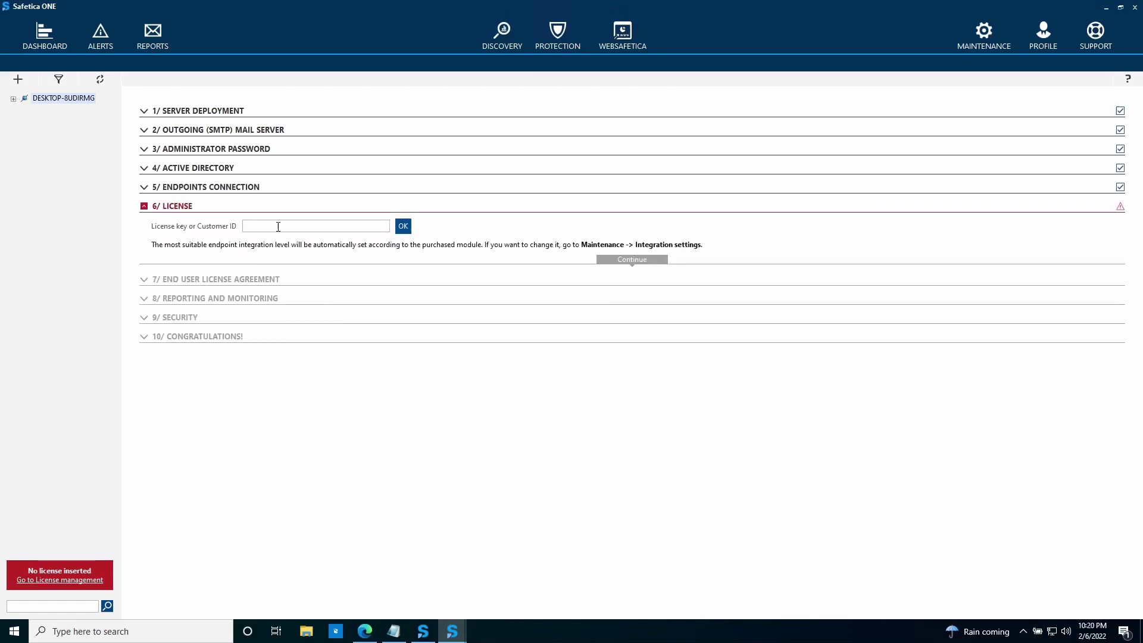
left_click(631, 260)
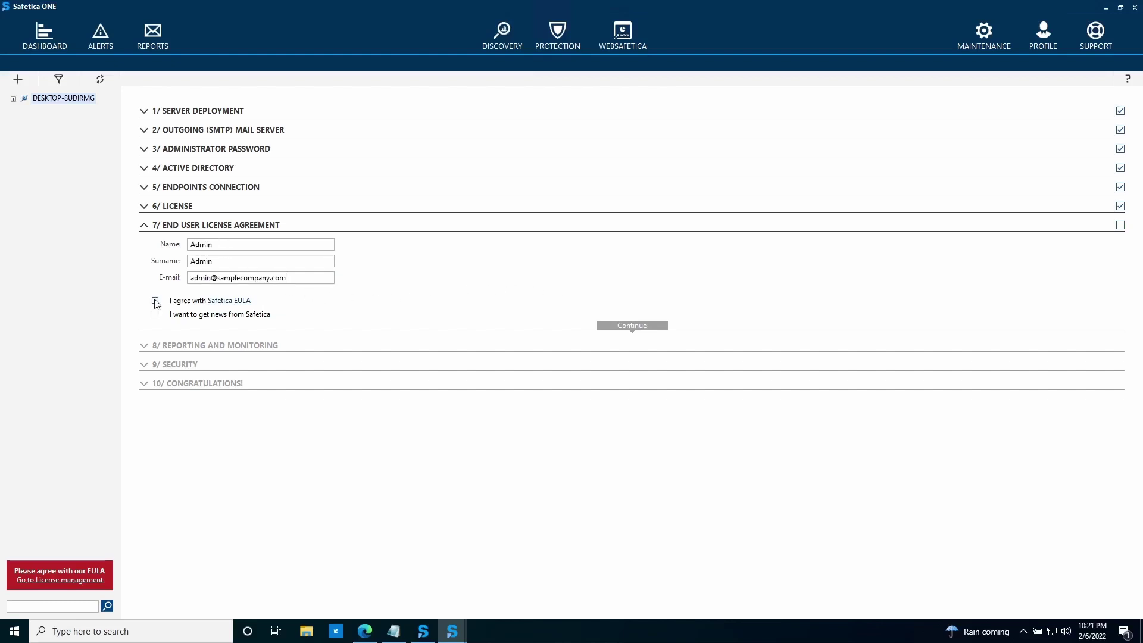
Agree to the Safetica EULA and enter Sample Company as the company name in the reporting and monitoring section.
left_click(155, 301)
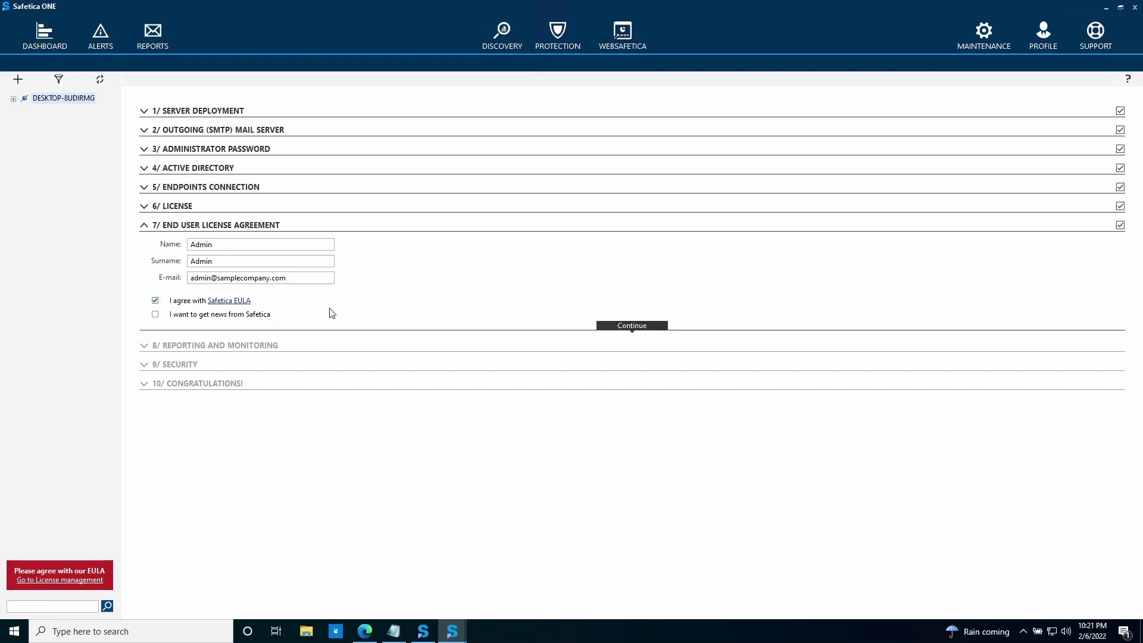
left_click(638, 330)
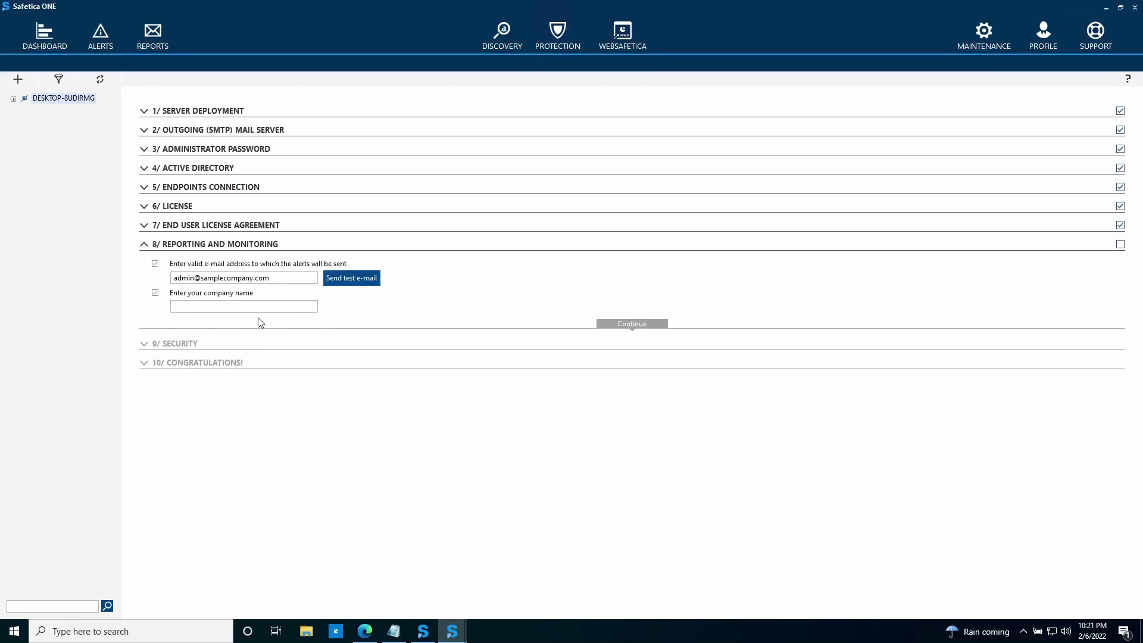
type("Sample Company")
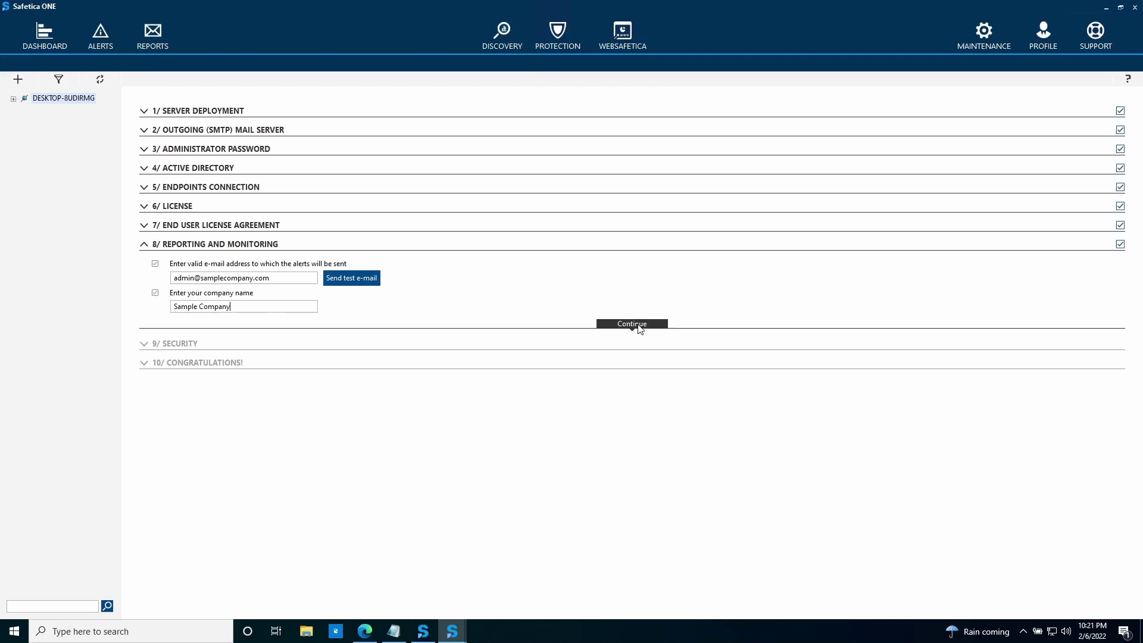
left_click(638, 326)
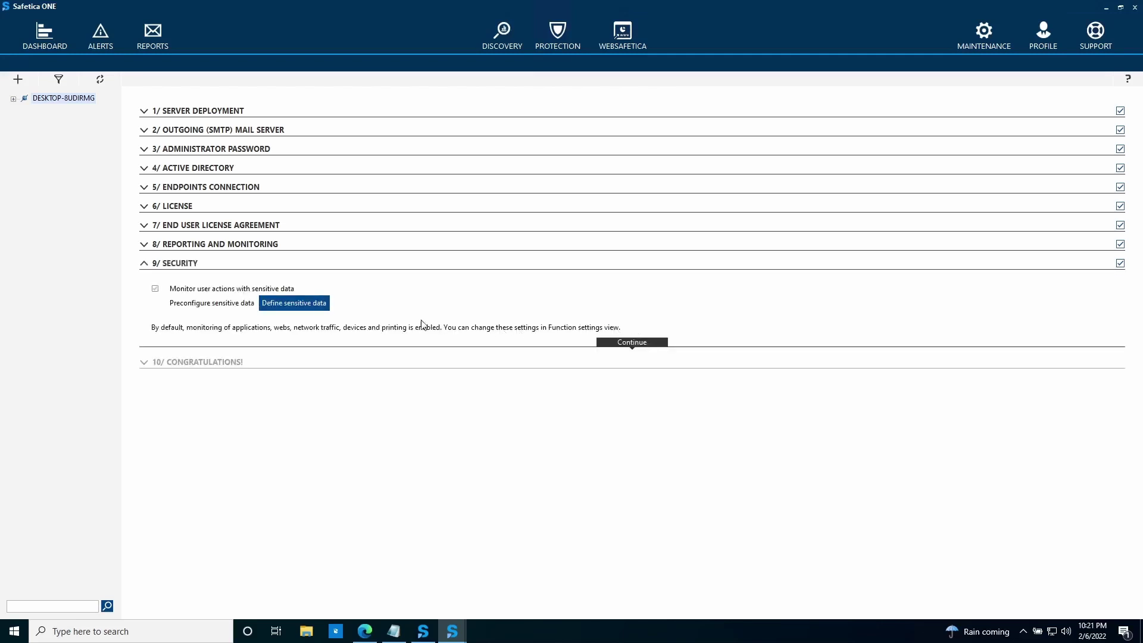
Define sensitive data with the preset credit card, IBAN and US social security number detection, and finish the deployment wizard to start protecting data.
left_click(297, 307)
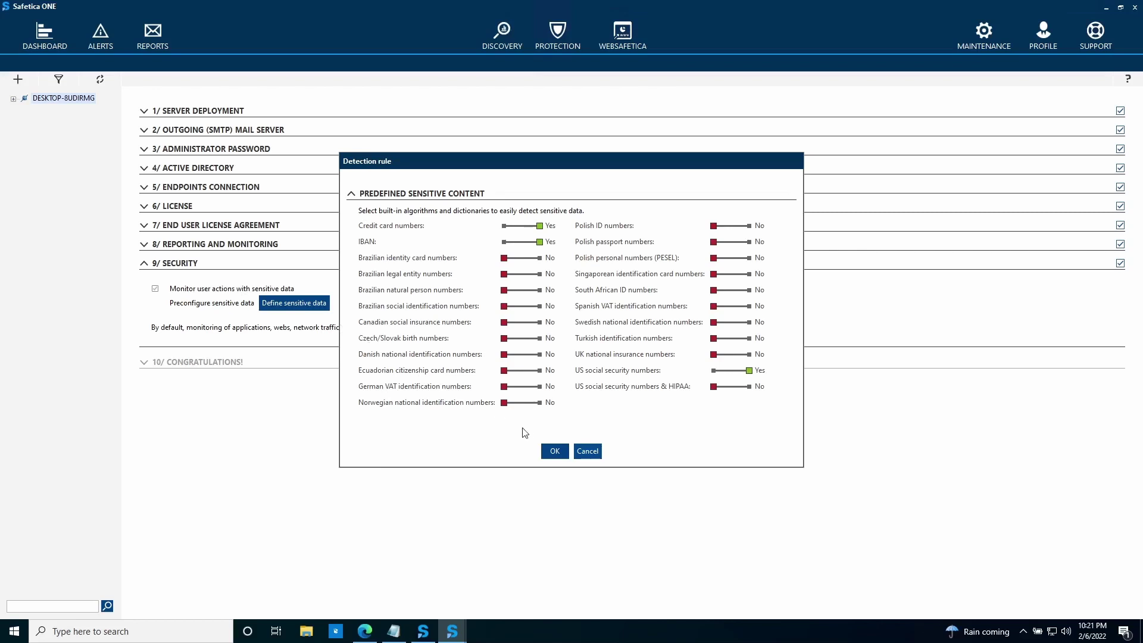
left_click(554, 451)
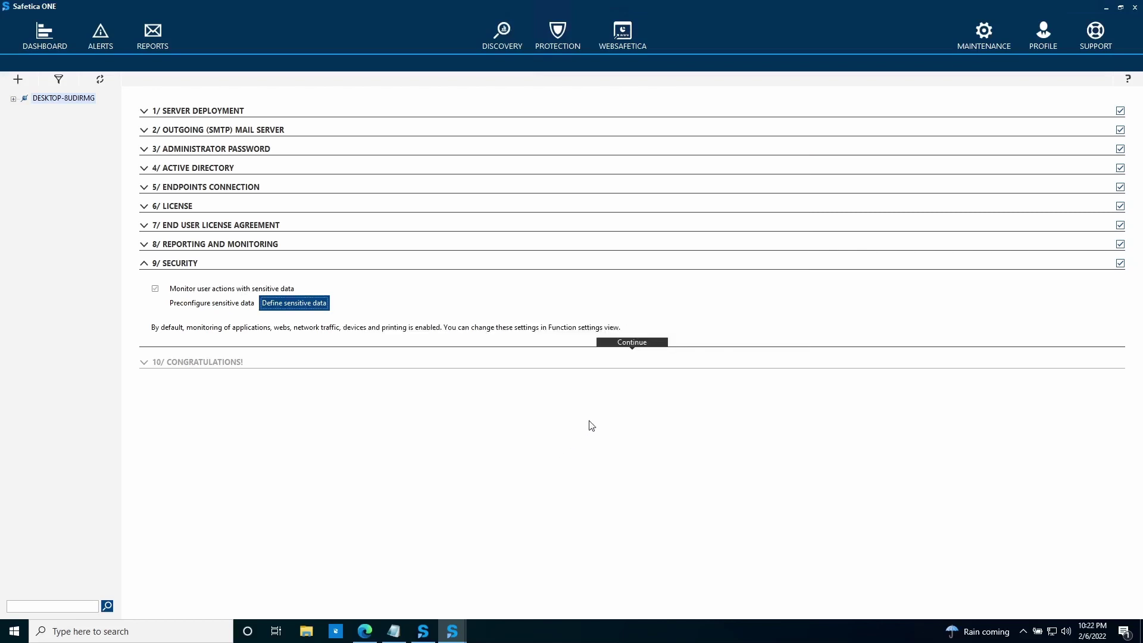
left_click(632, 342)
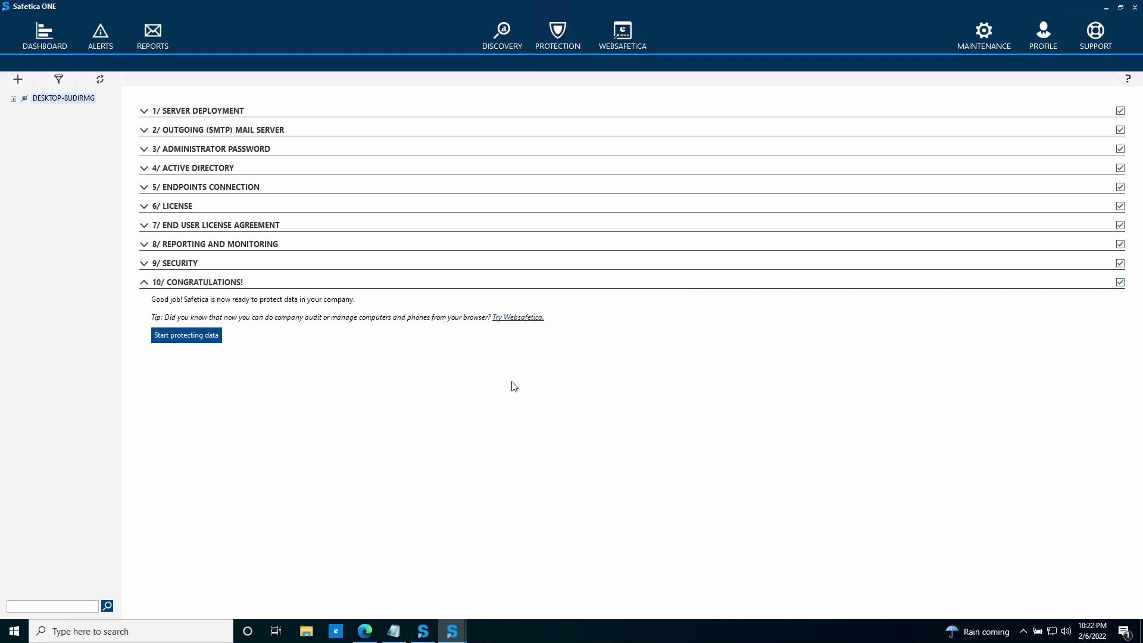
left_click(187, 338)
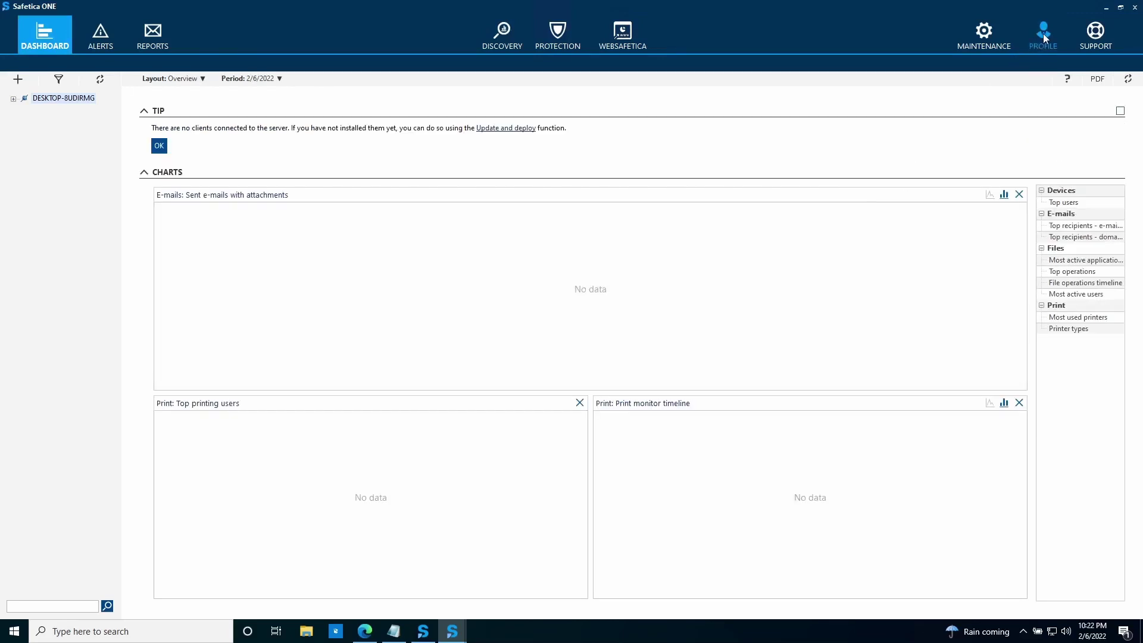
Save the WebSafetica configuration file to the Desktop from the settings of server DESKTOP-8UDIRMG in the profile.
left_click(1044, 33)
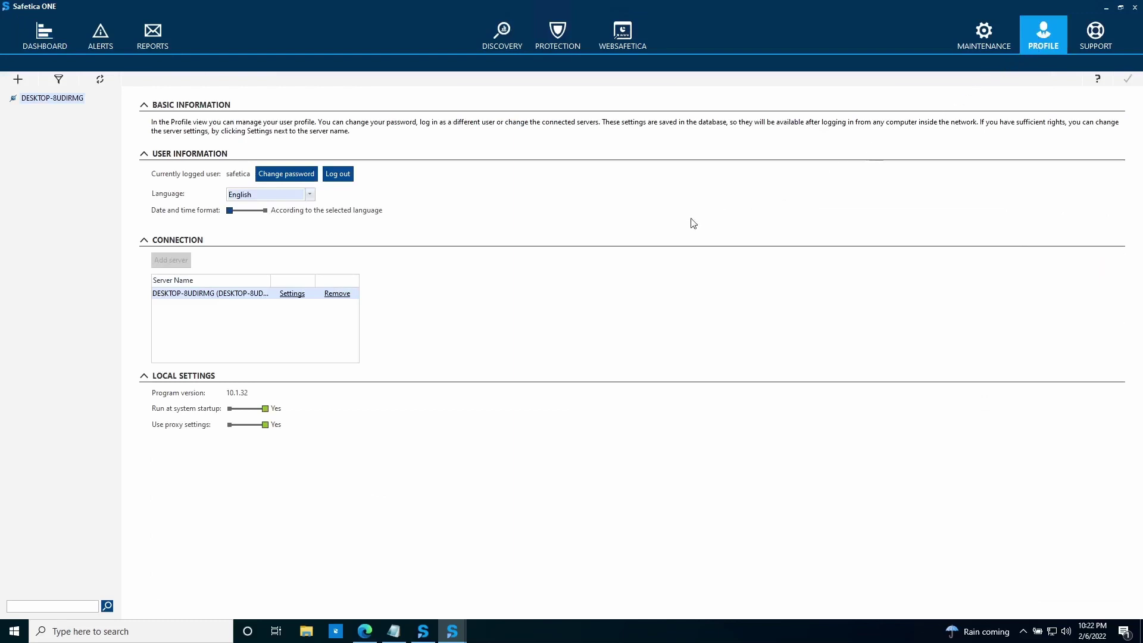
left_click(291, 294)
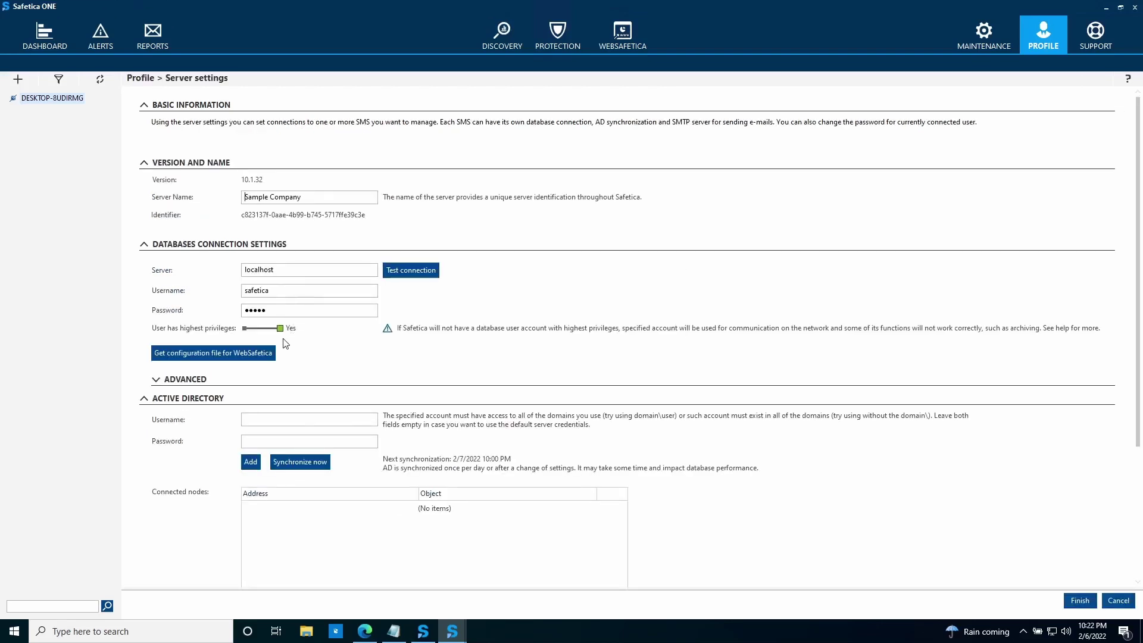
left_click(200, 355)
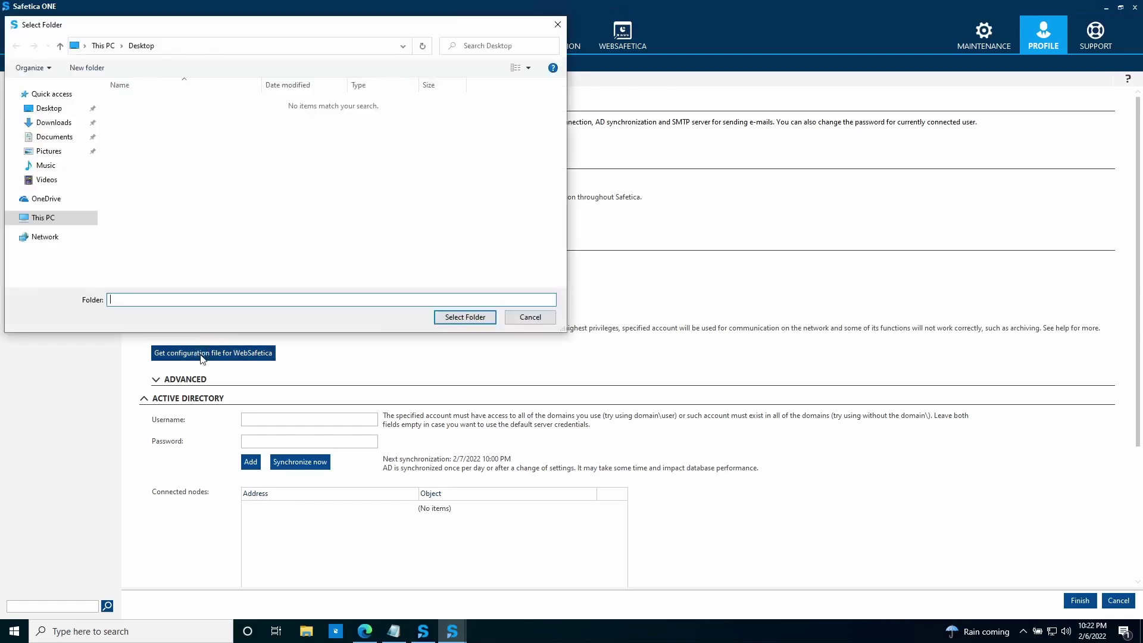
left_click(468, 320)
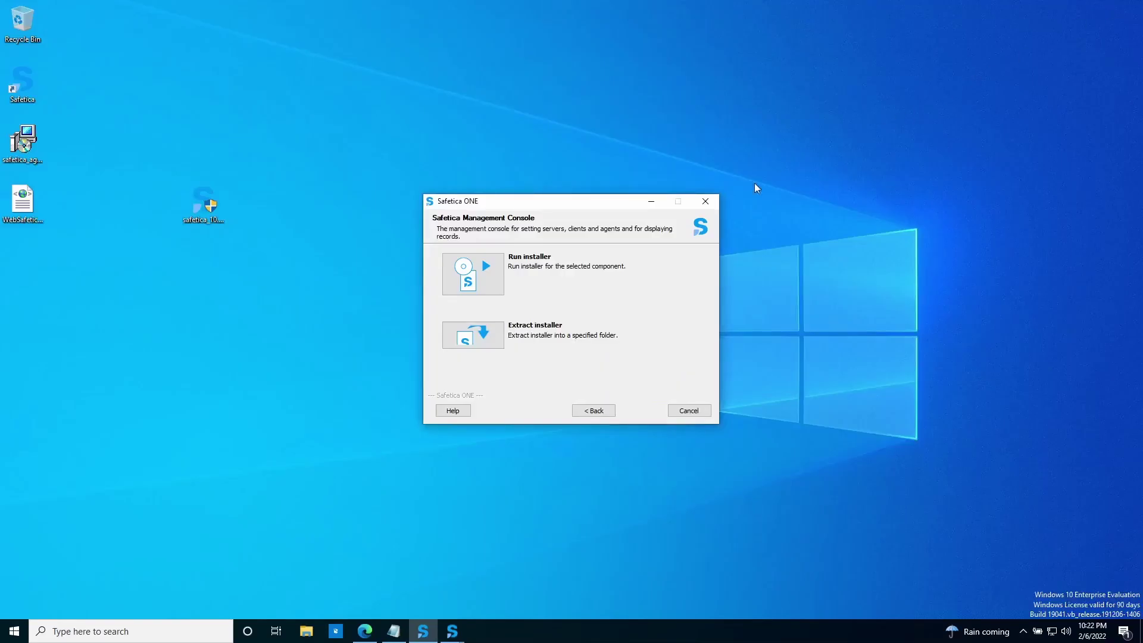
Install WebSafetica from the Safetica ONE installer and log in to its web page as safetica with the account password.
left_click(595, 411)
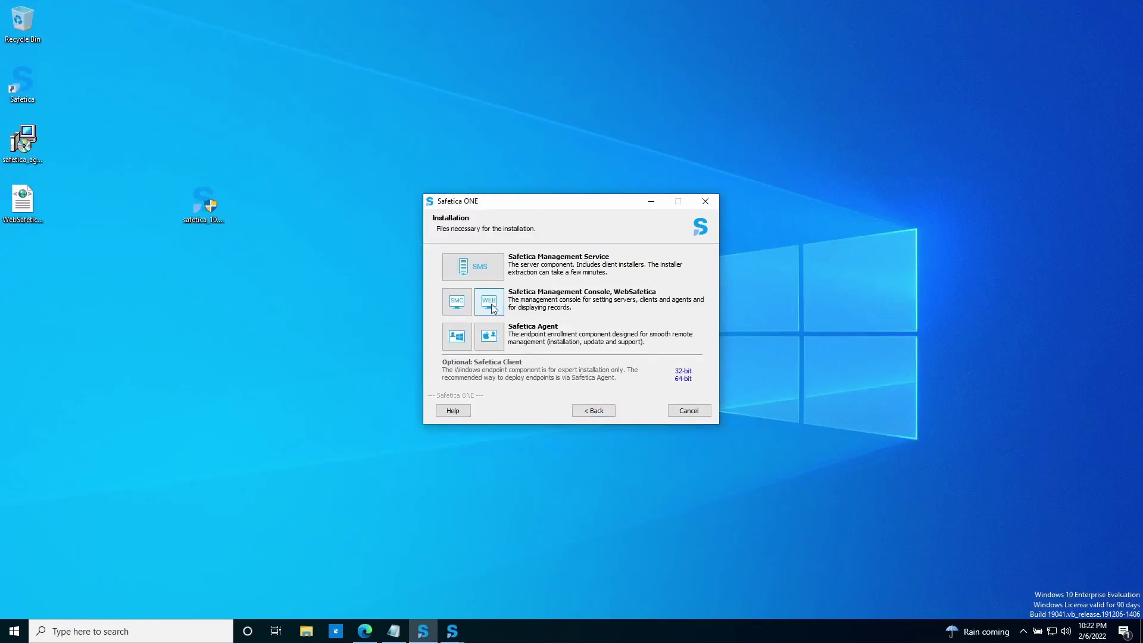
left_click(491, 304)
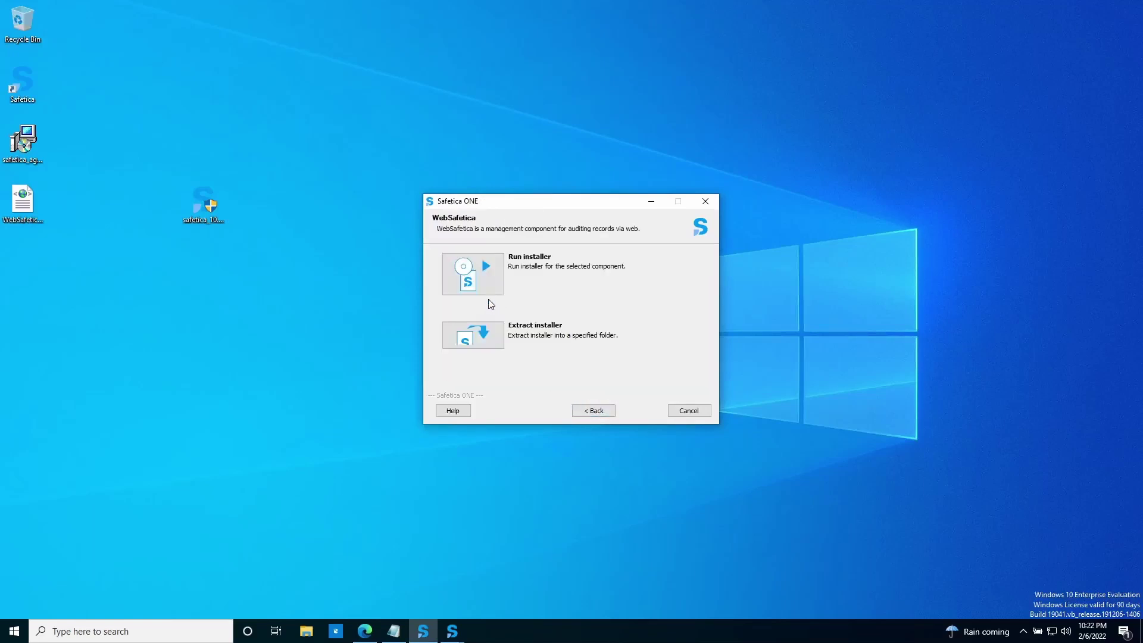
left_click(477, 276)
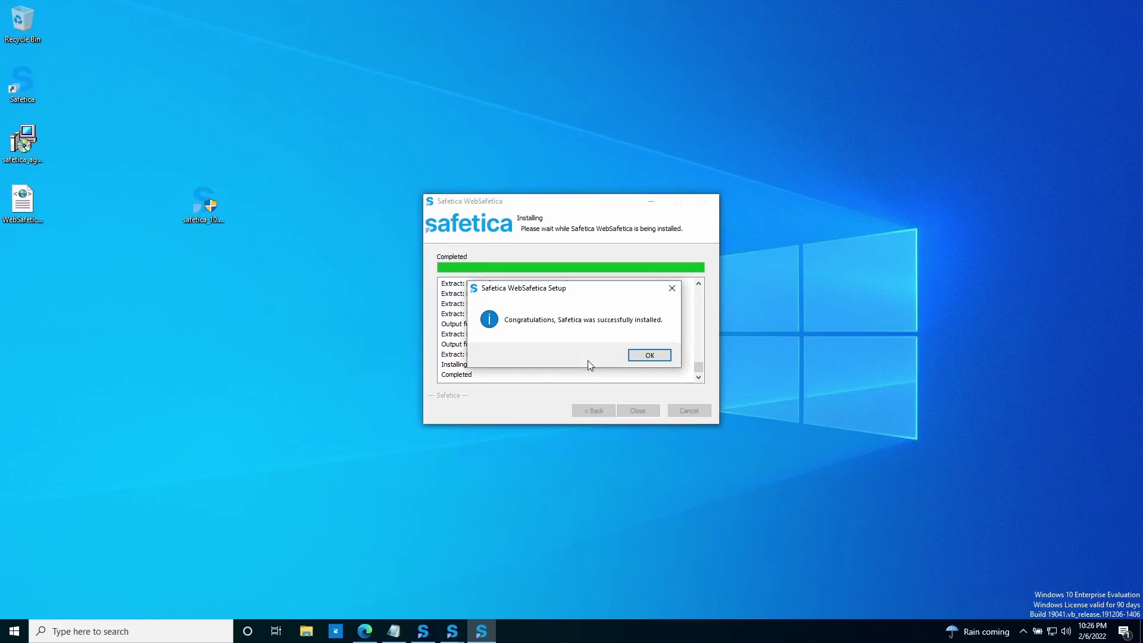
left_click(651, 359)
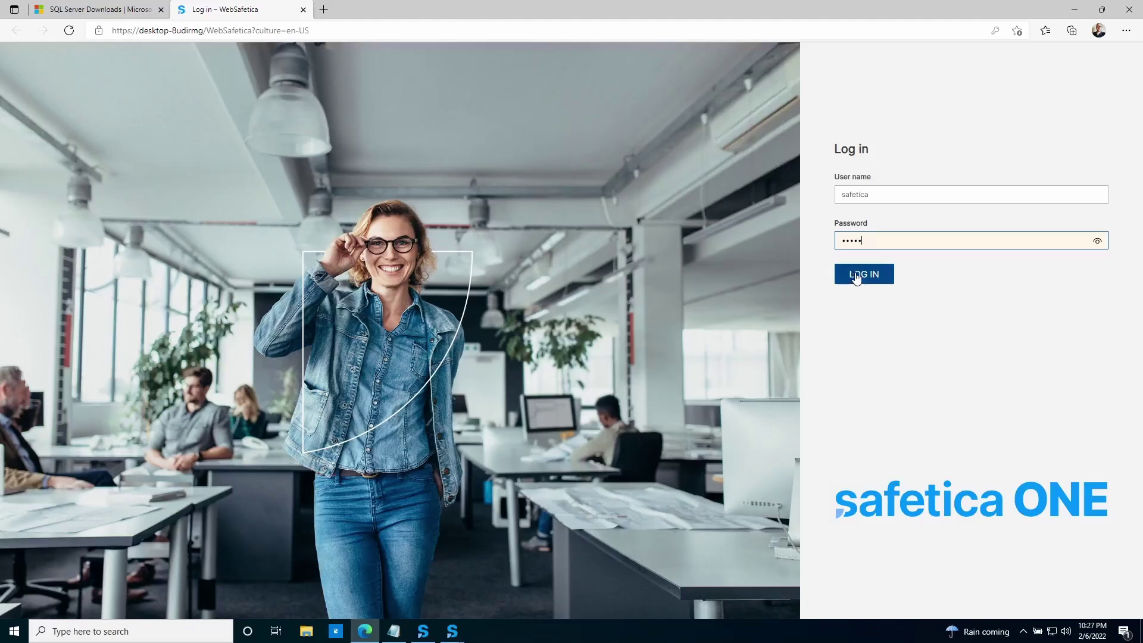
left_click(856, 275)
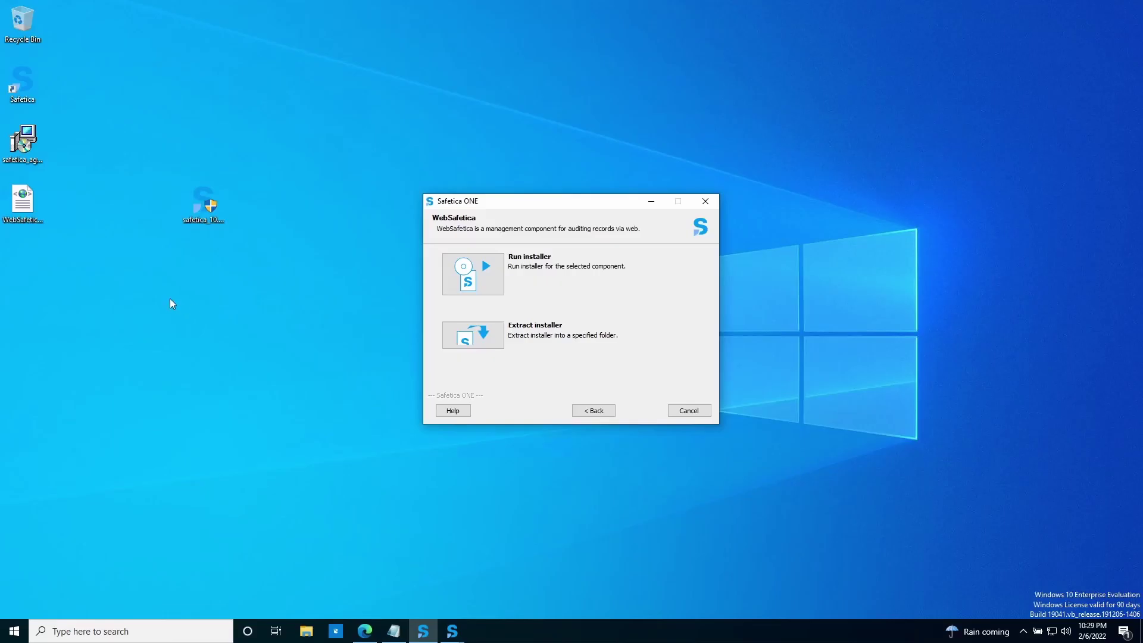
Run the safetica_agent installer from the Desktop, and switch to the Safetica ONE console to check the endpoint in Endpoint overview.
double_click(26, 142)
left_click(452, 634)
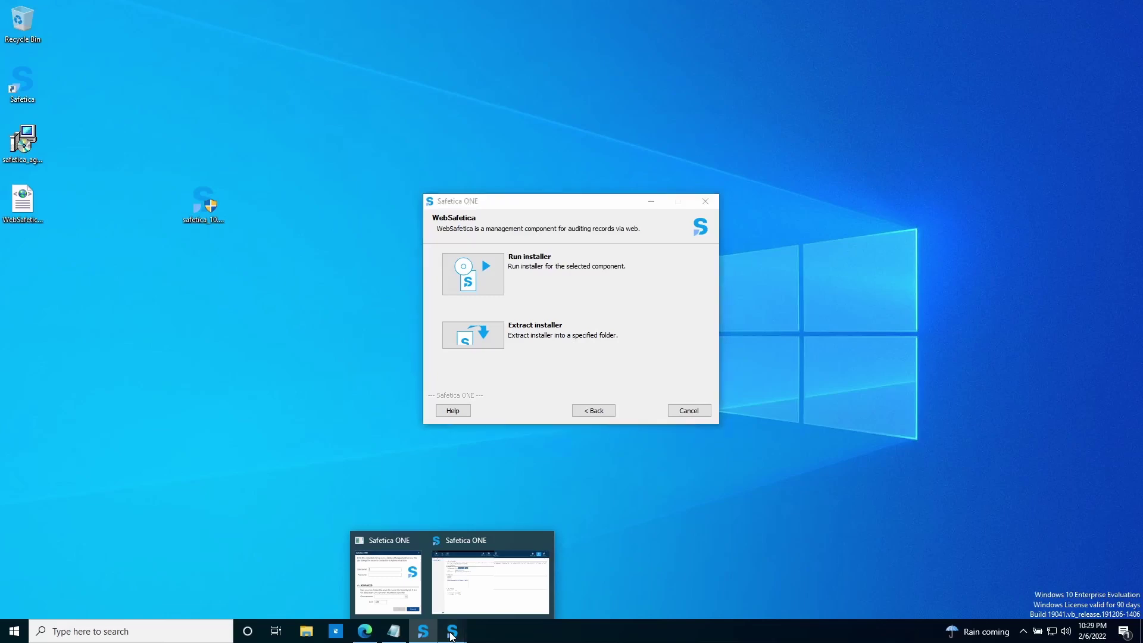
left_click(469, 591)
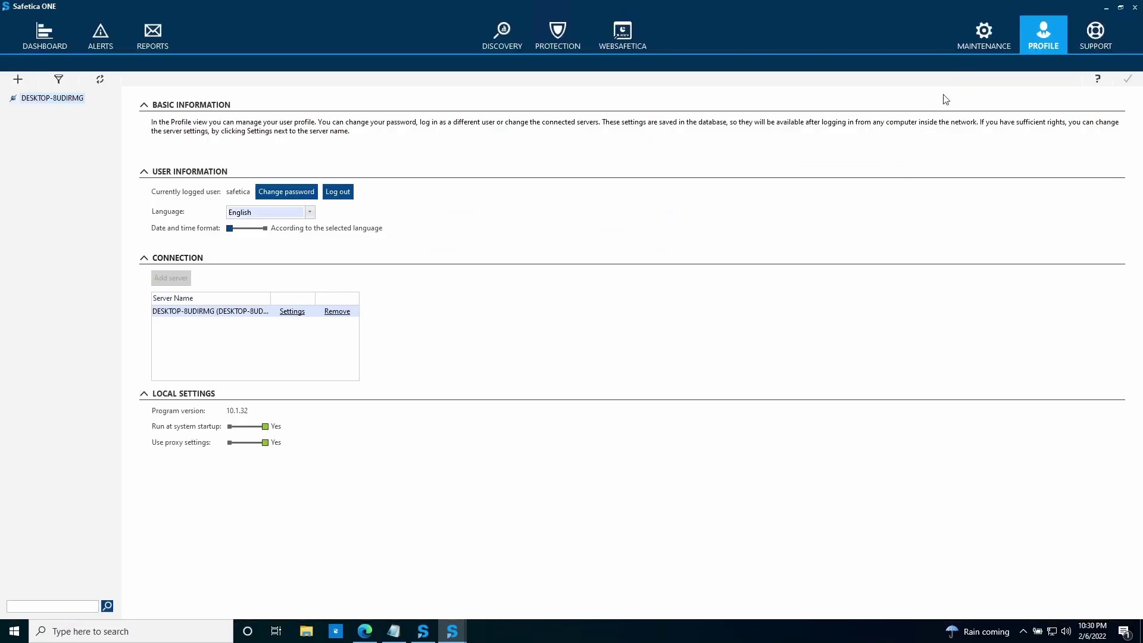
left_click(983, 34)
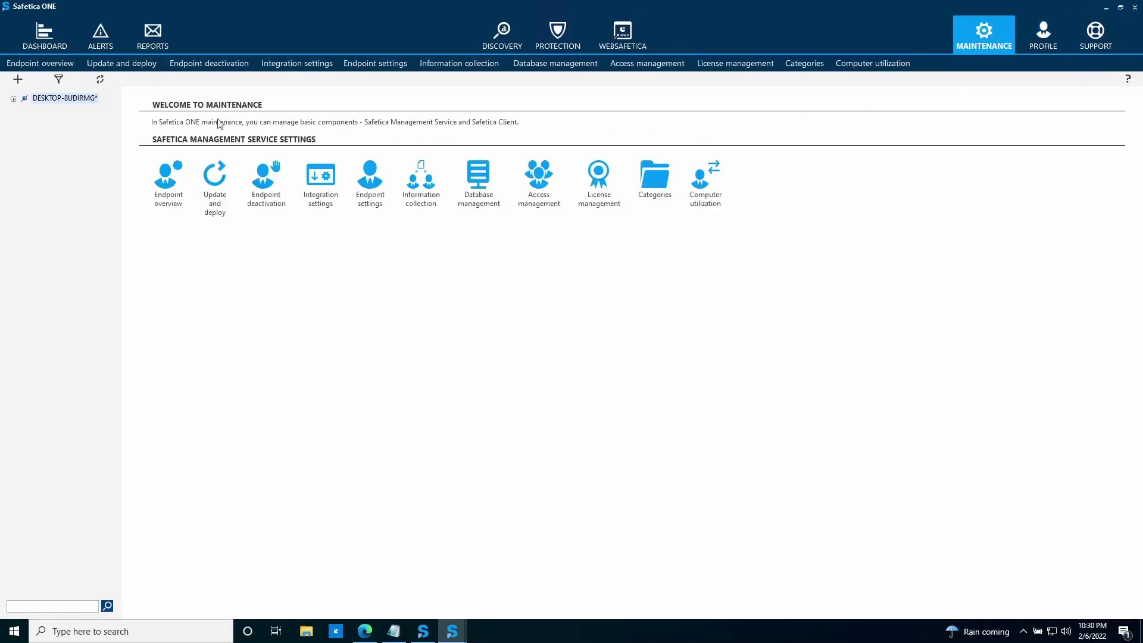
left_click(47, 63)
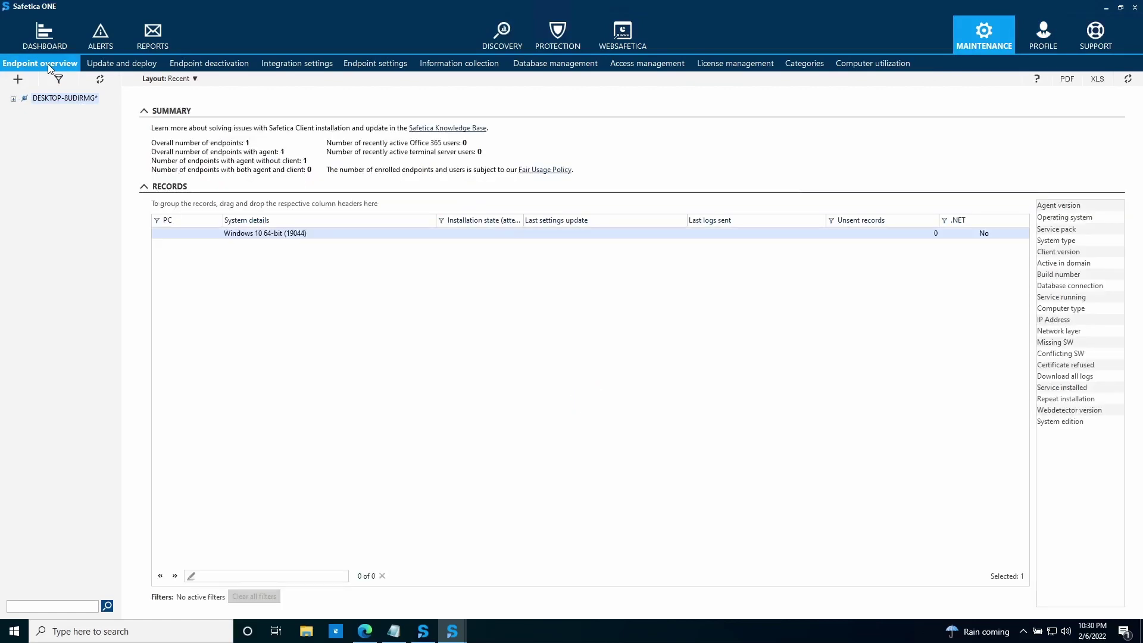
Review the advanced endpoint management options for an install/update action with package 10.1.32, including the selection of computers and groups.
left_click(130, 64)
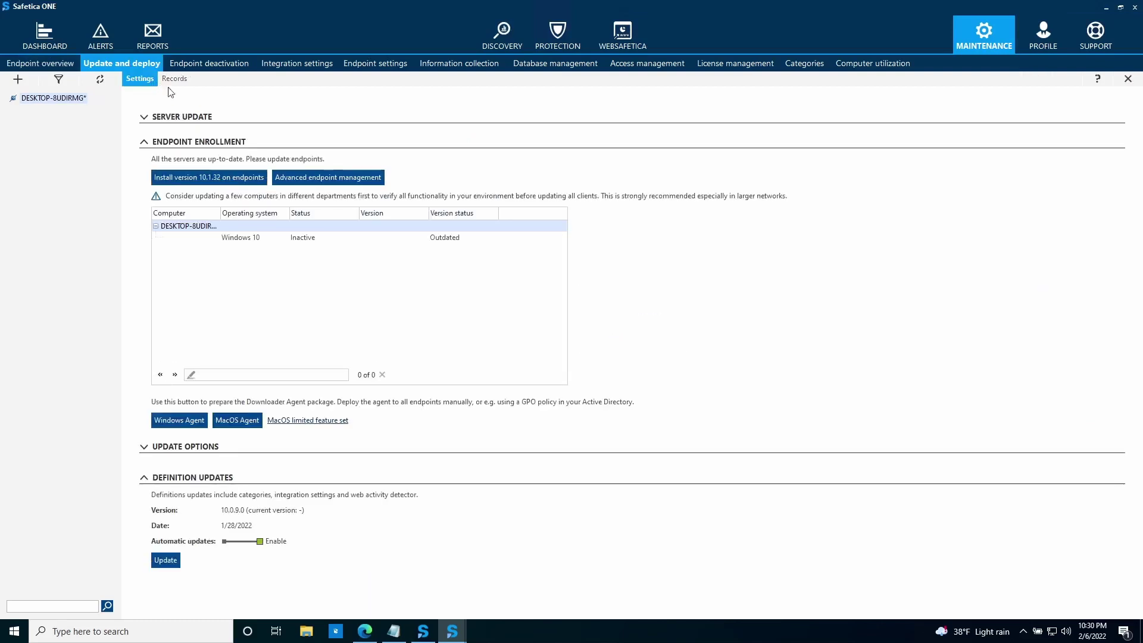
left_click(336, 179)
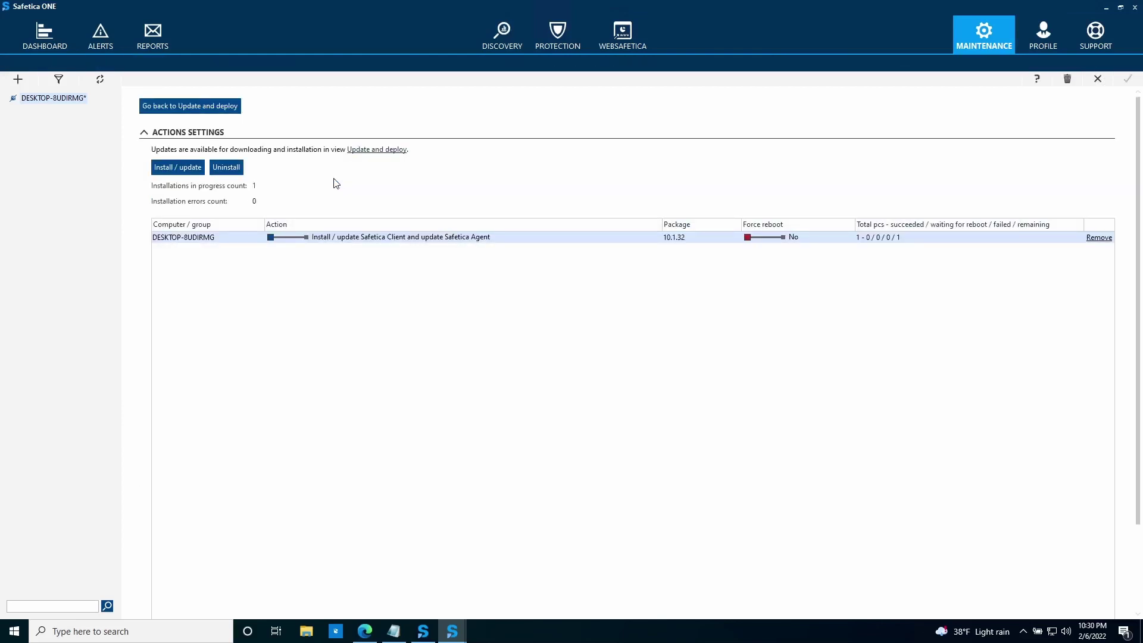
left_click(185, 168)
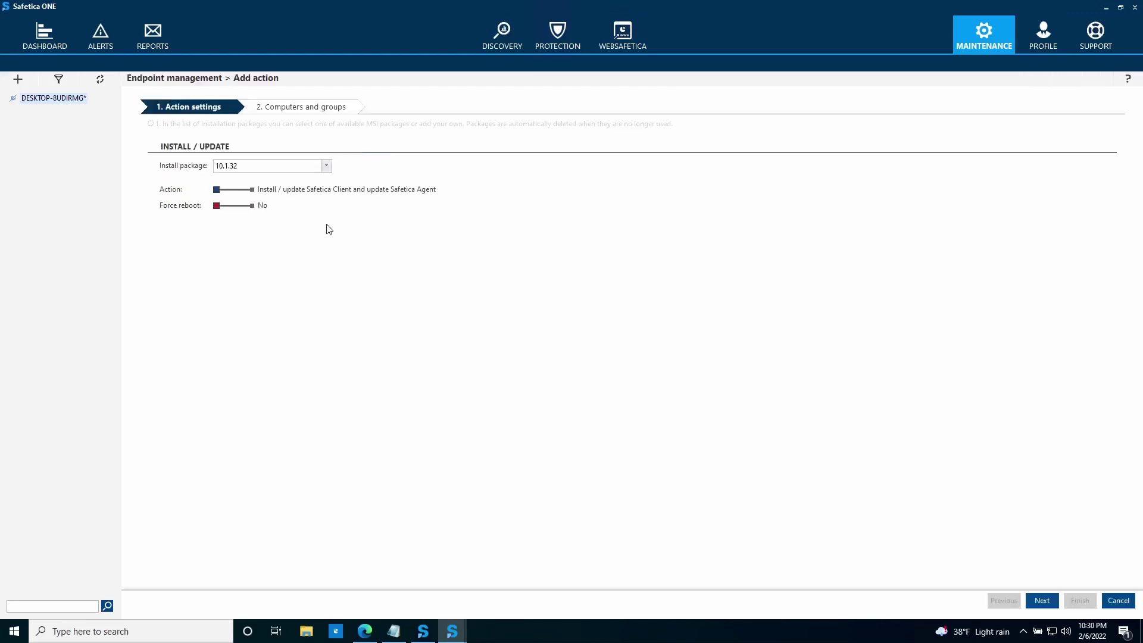
left_click(1041, 601)
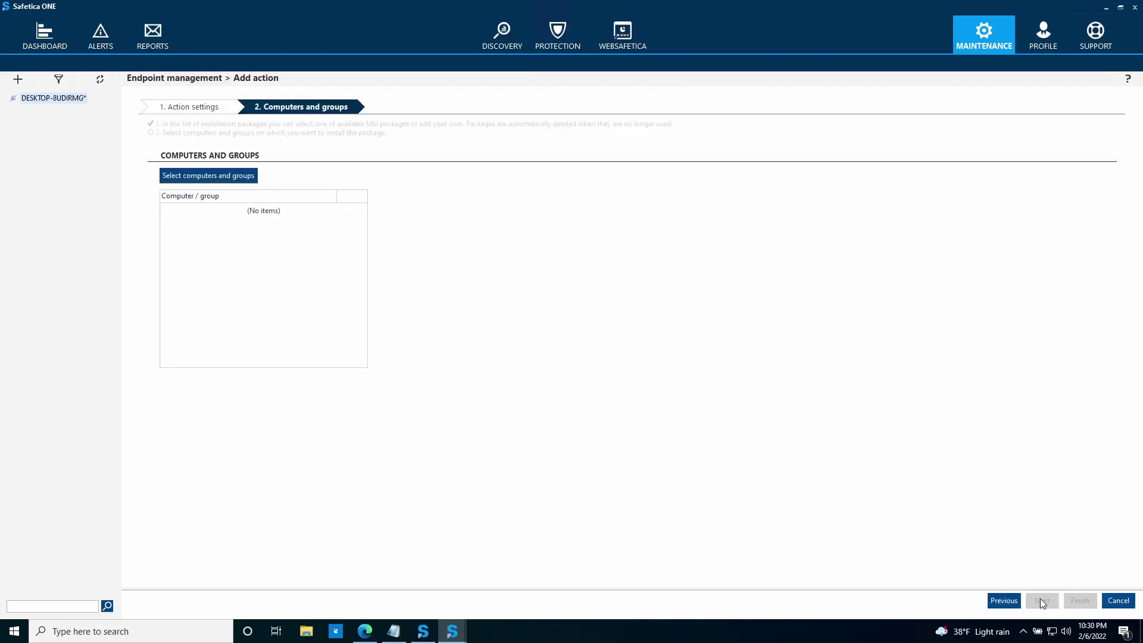
left_click(203, 181)
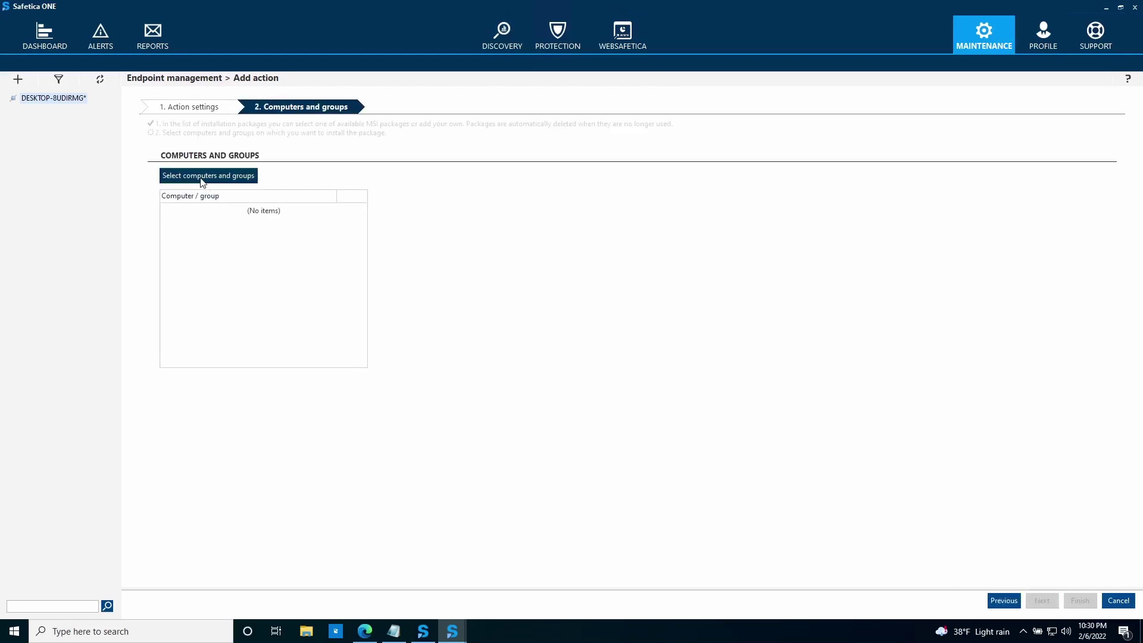
left_click(481, 158)
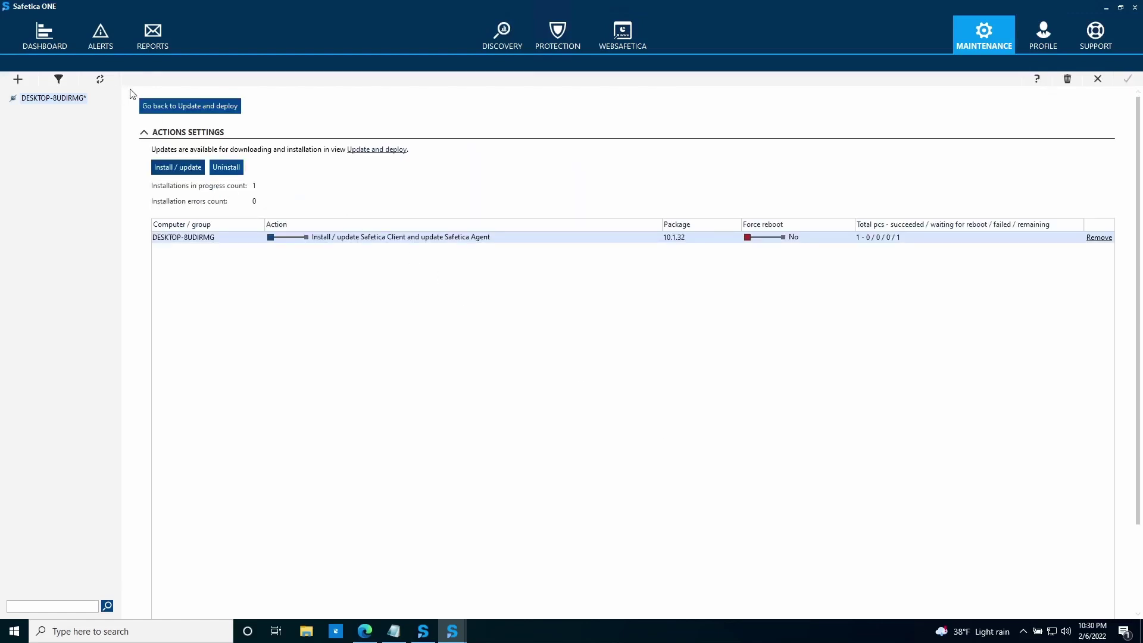
Return to Update and deploy to check the endpoint's installation status, and review the summary in Endpoint overview.
left_click(174, 107)
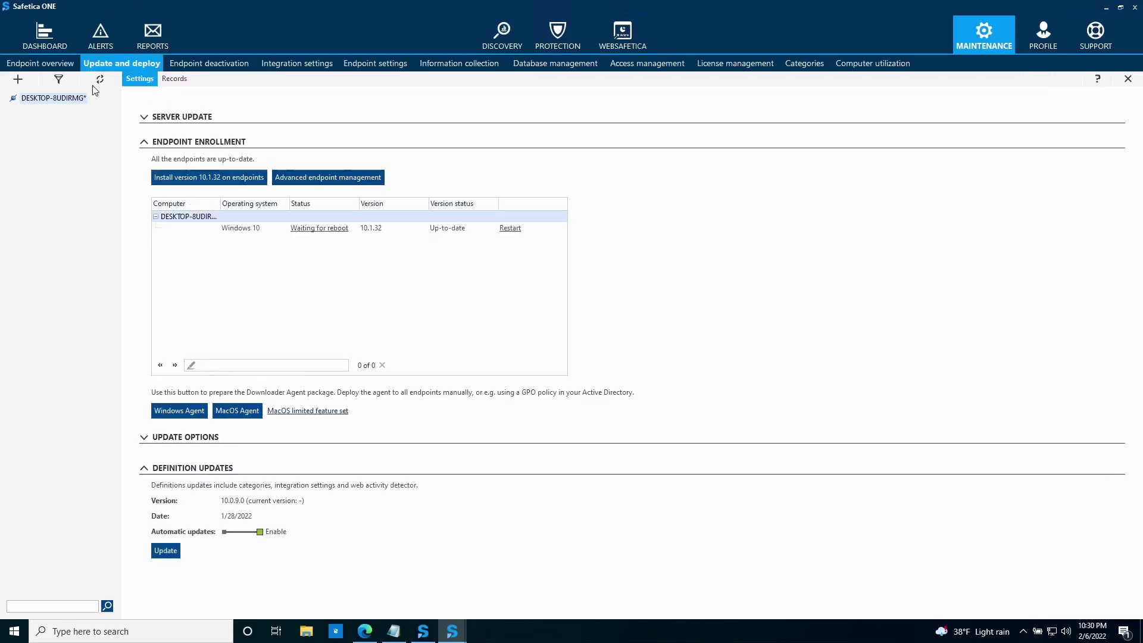
left_click(49, 64)
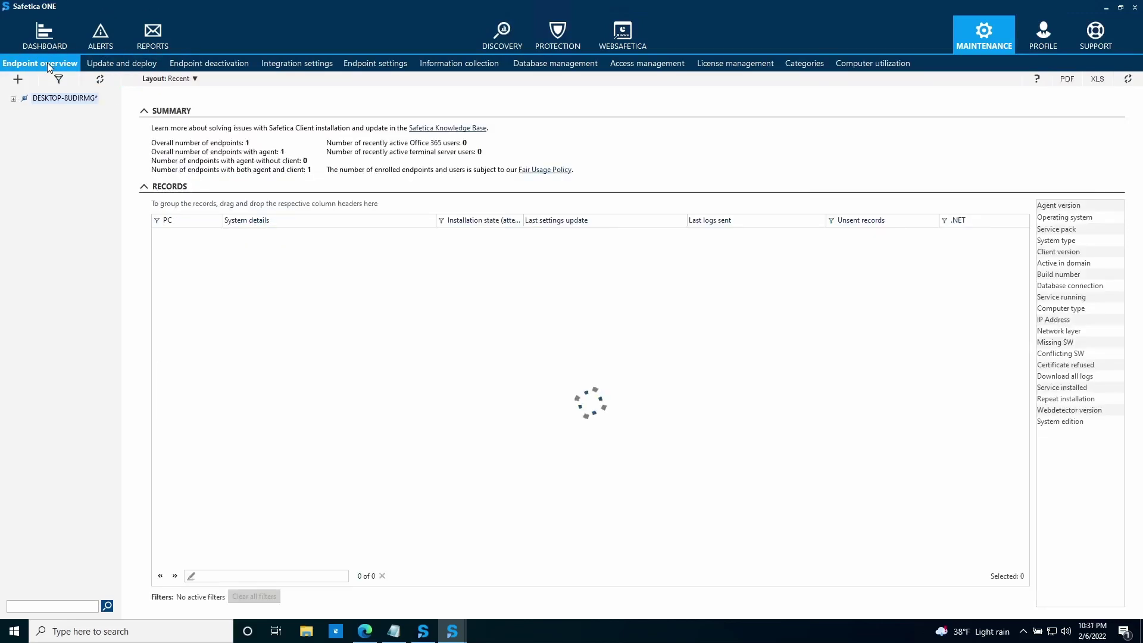